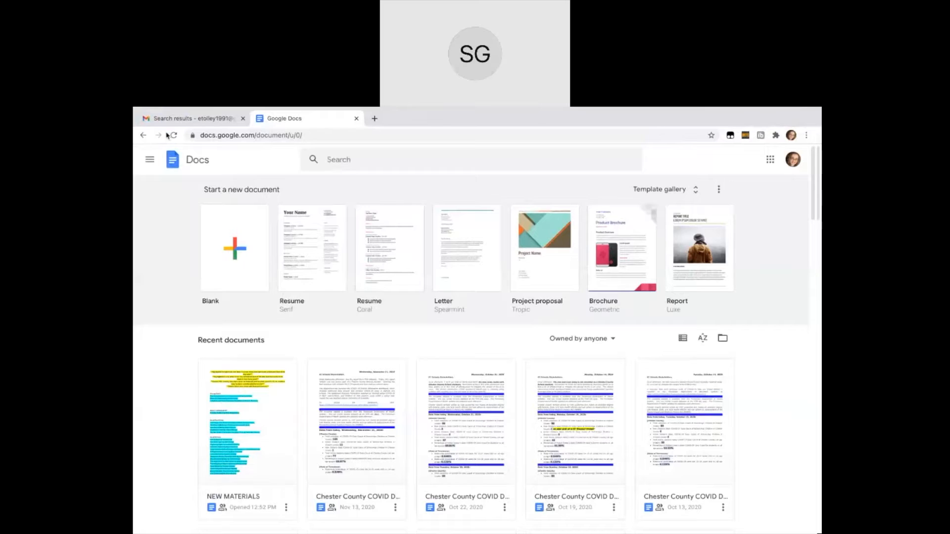
Create a blank document and name it "Google Docs Tutorial".
{"action": "left_click_drag", "start_coordinate": [203, 134], "coordinate": [255, 137]}
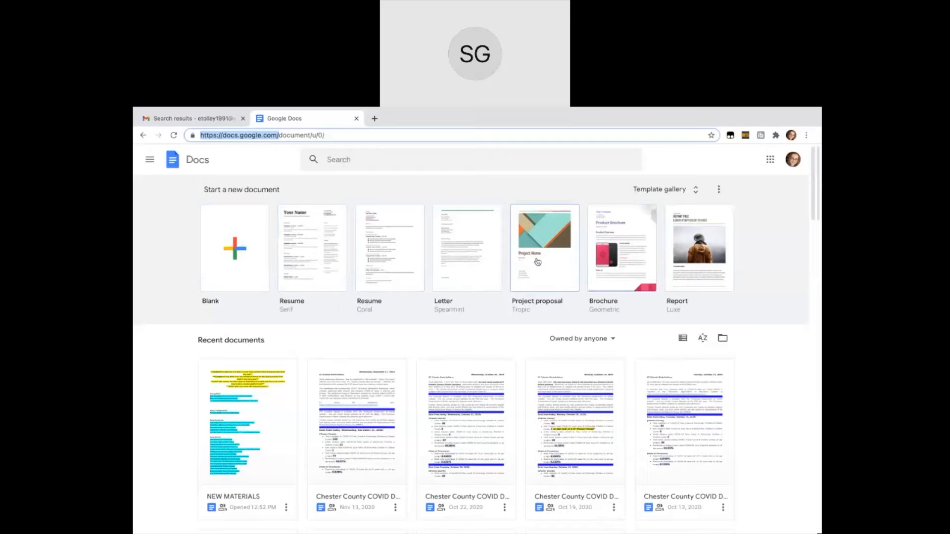
{"action": "left_click", "coordinate": [247, 248]}
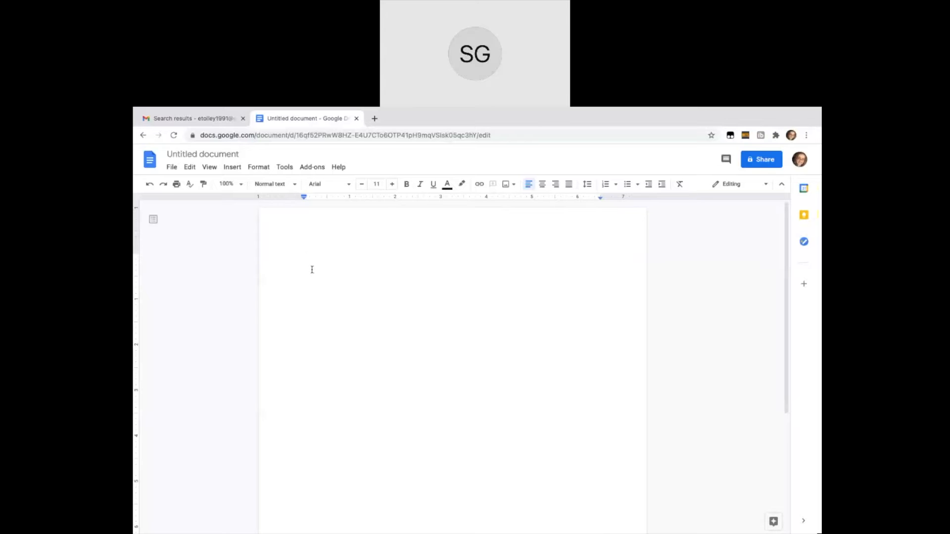
{"action": "left_click", "coordinate": [172, 157]}
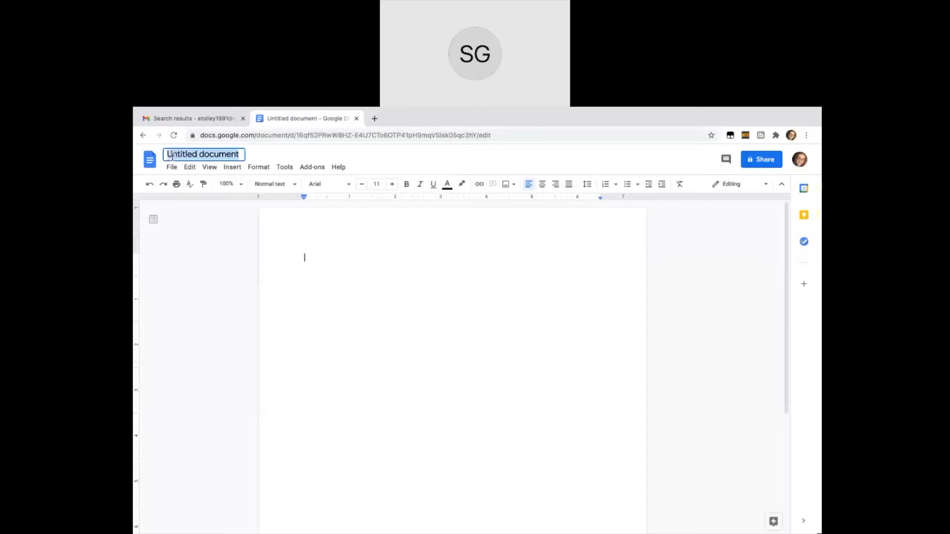
{"action": "type", "text": "Googl"}
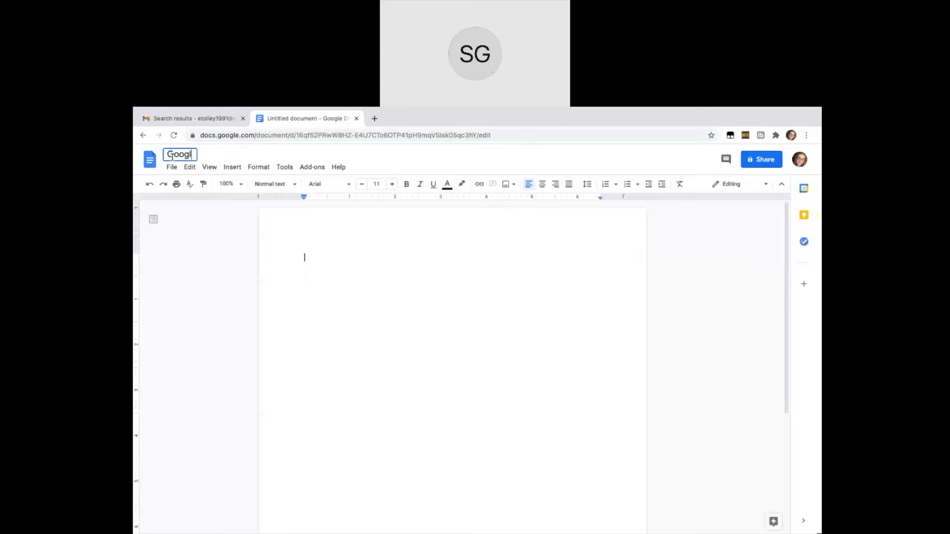
{"action": "type", "text": "e Docs Tuto"}
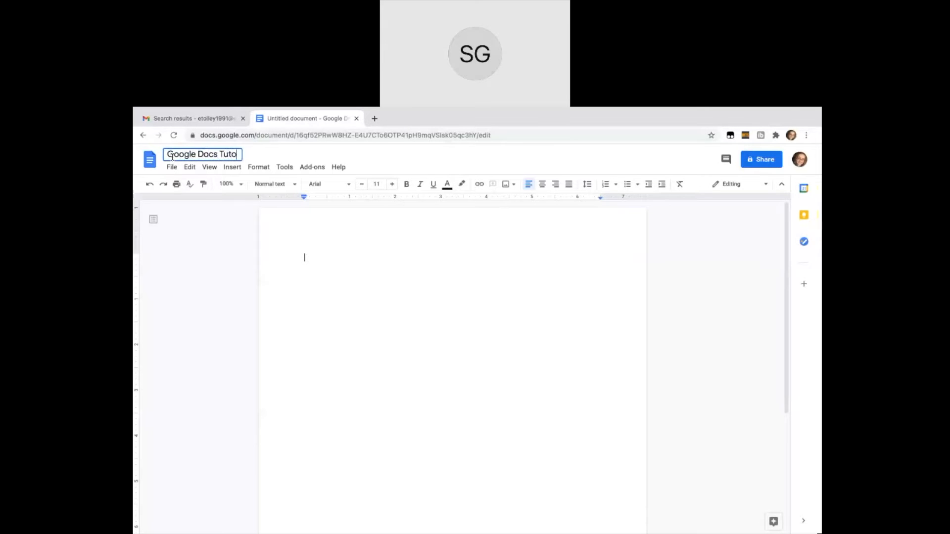
{"action": "type", "text": "rial"}
{"action": "key", "text": "Return"}
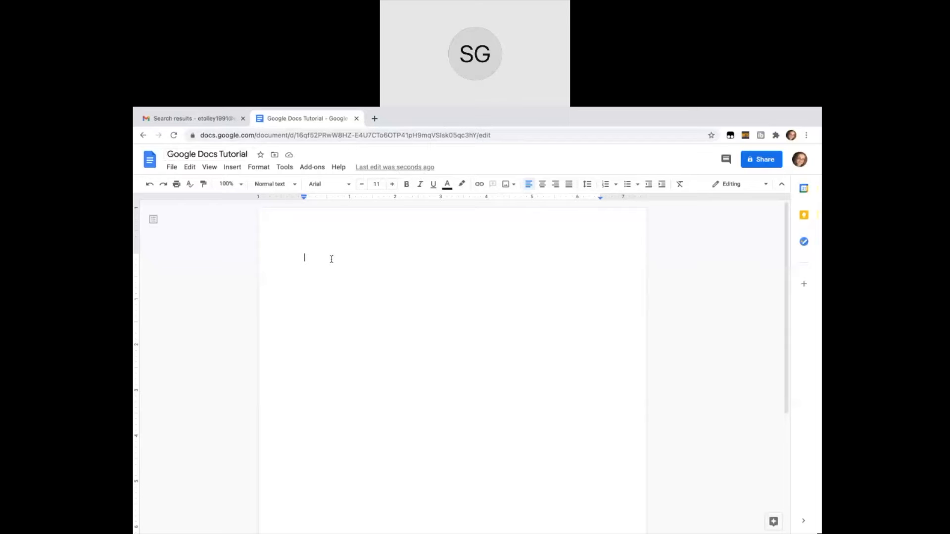
Enter "Title" on the first line and "Body text" below it, separated by an empty line.
{"action": "type", "text": "Title"}
{"action": "key", "text": "Return"}
{"action": "key", "text": "Return"}
{"action": "type", "text": "Body text"}
Apply the Title paragraph style to the word "Title" on the first line.
{"action": "left_click_drag", "start_coordinate": [320, 257], "coordinate": [300, 255]}
{"action": "left_click", "coordinate": [297, 187]}
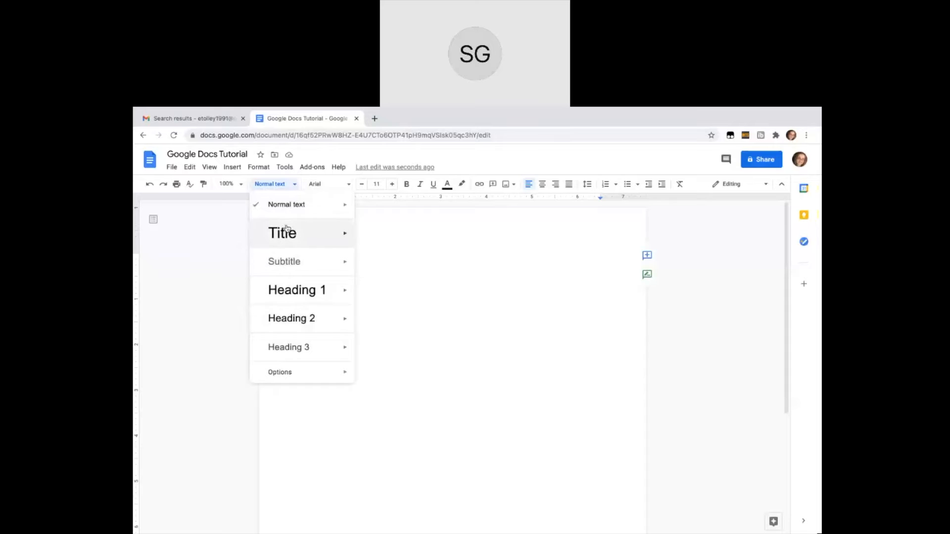
{"action": "left_click", "coordinate": [397, 285]}
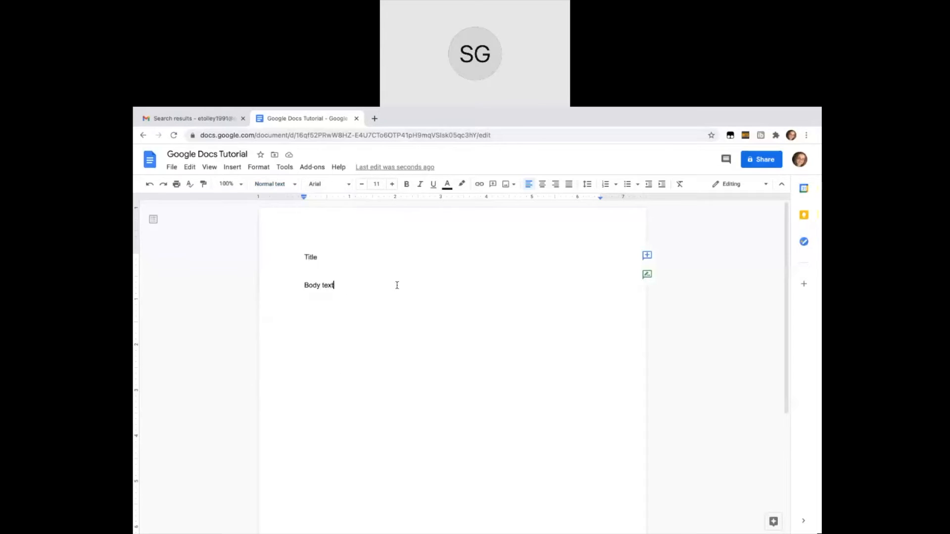
{"action": "left_click", "coordinate": [319, 257]}
{"action": "left_click_drag", "start_coordinate": [318, 258], "coordinate": [302, 257]}
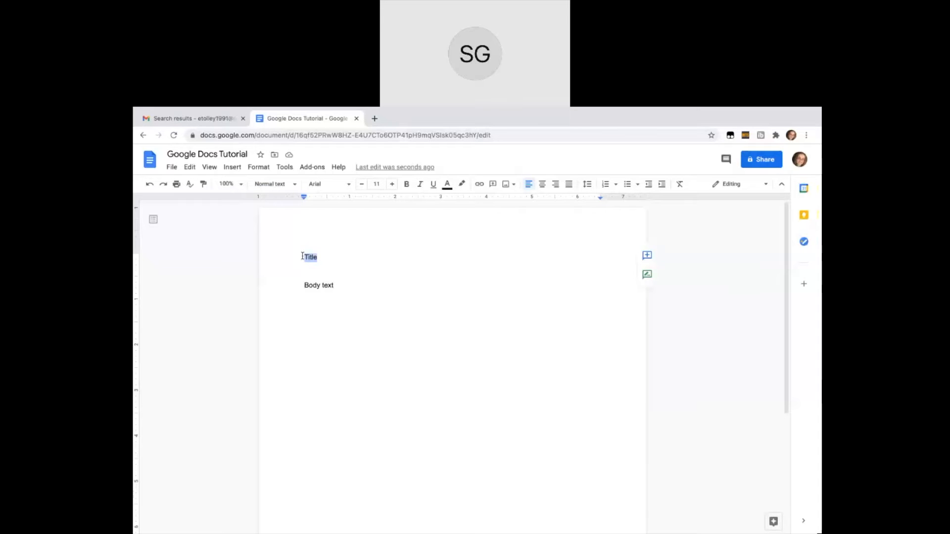
{"action": "left_click", "coordinate": [296, 188]}
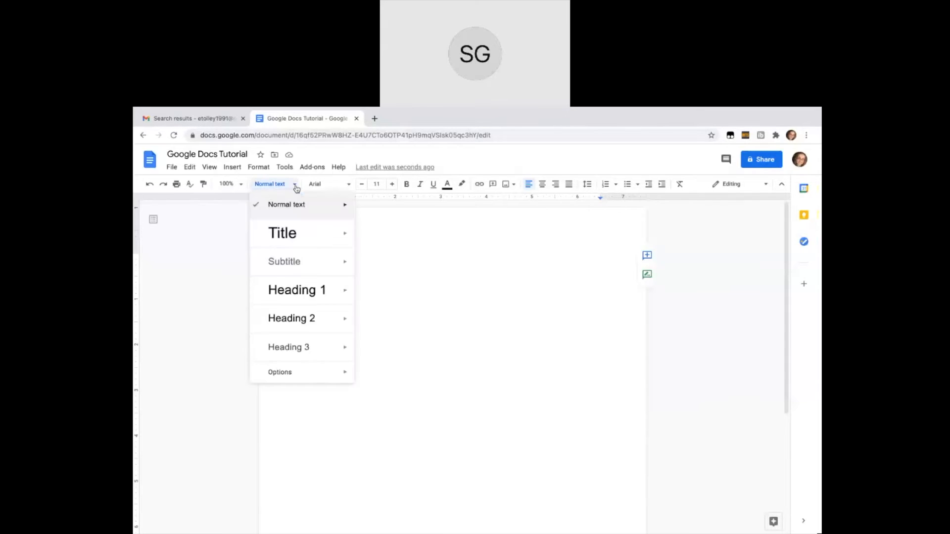
{"action": "left_click", "coordinate": [289, 230]}
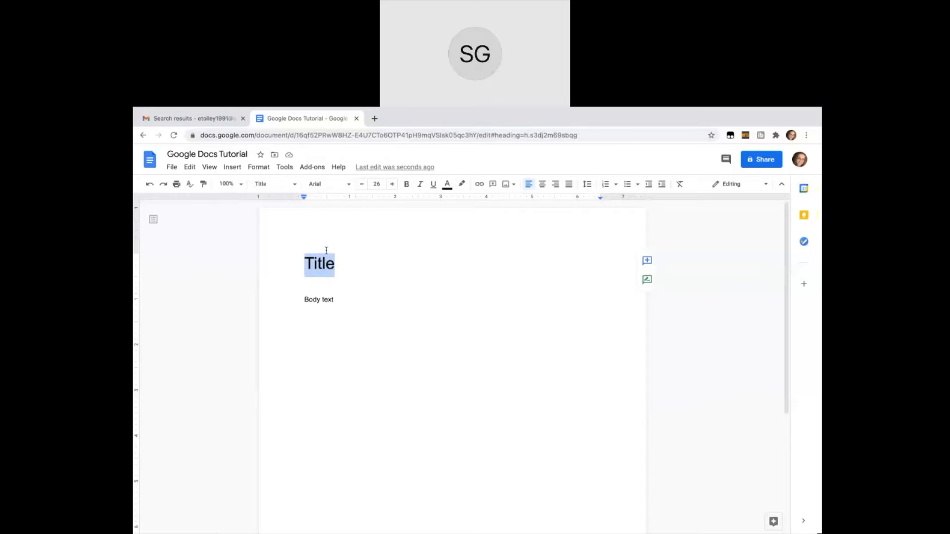
Set the title's font to Cambria and its text color to green.
{"action": "left_click", "coordinate": [349, 186]}
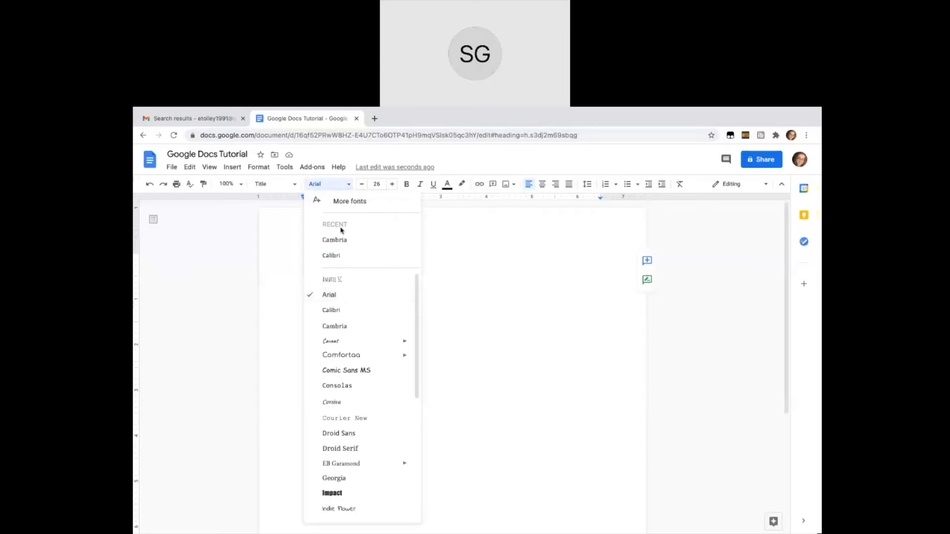
{"action": "left_click", "coordinate": [337, 243]}
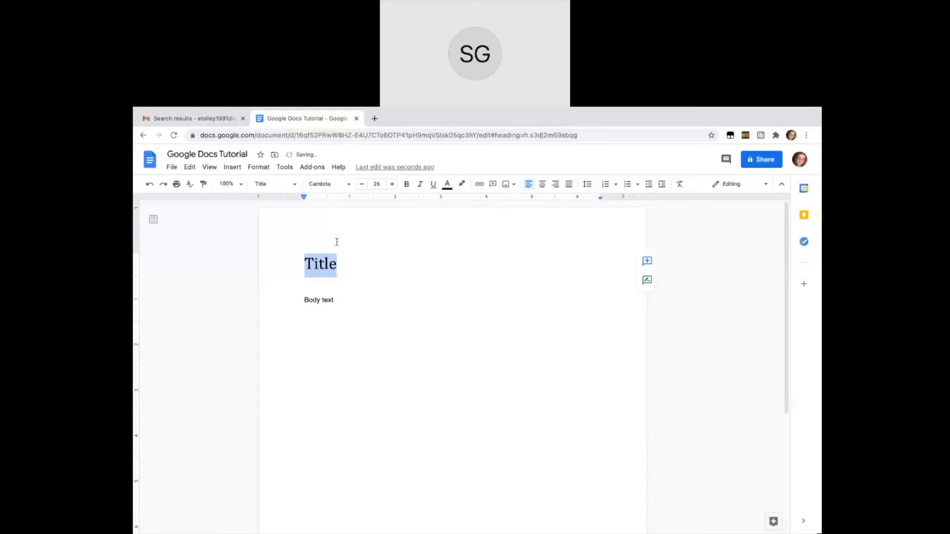
{"action": "left_click", "coordinate": [447, 185]}
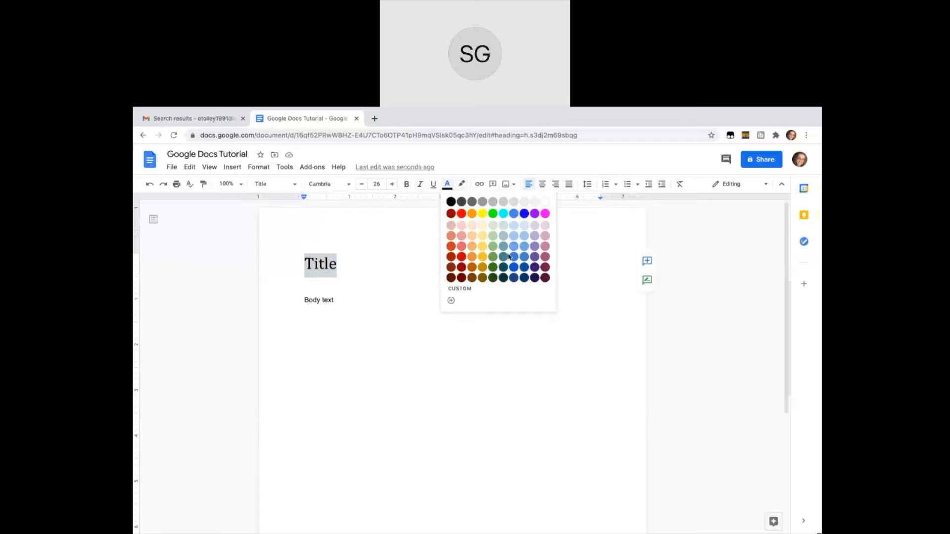
{"action": "left_click", "coordinate": [493, 257]}
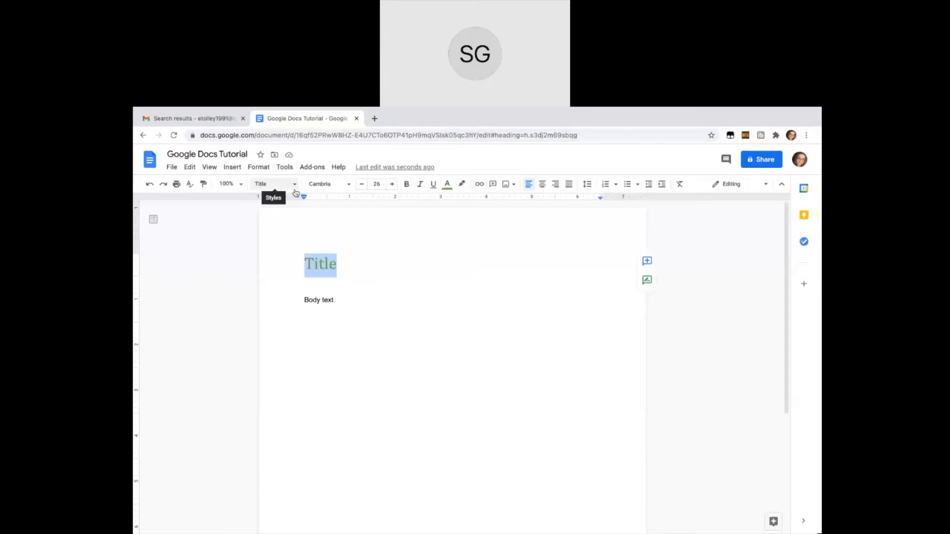
Update the Title style to match the selected title's formatting and check its preview among the styles.
{"action": "left_click", "coordinate": [294, 184]}
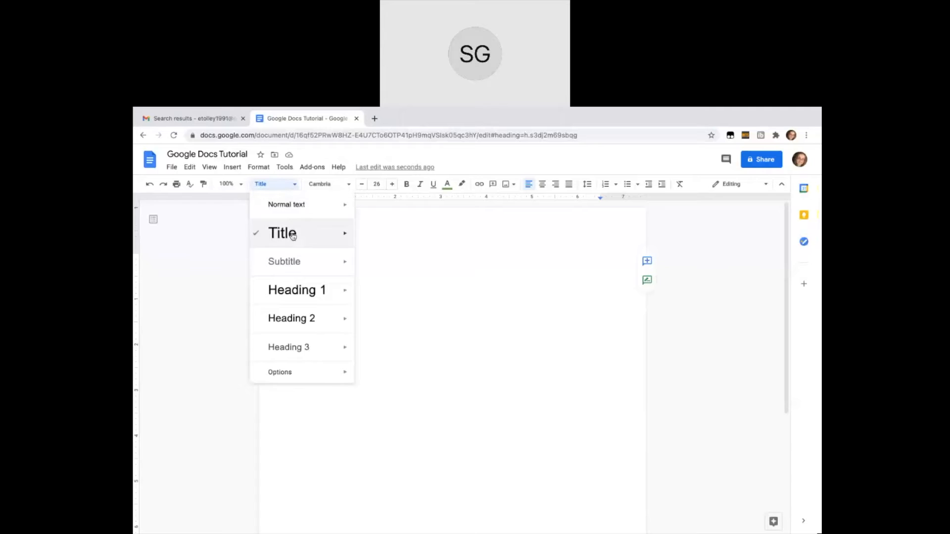
{"action": "mouse_move", "coordinate": [346, 240]}
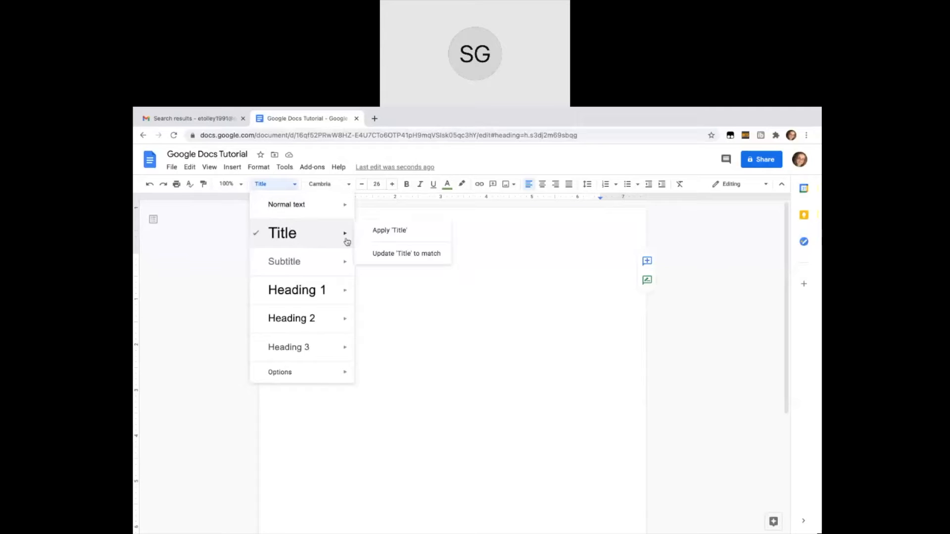
{"action": "left_click", "coordinate": [386, 254]}
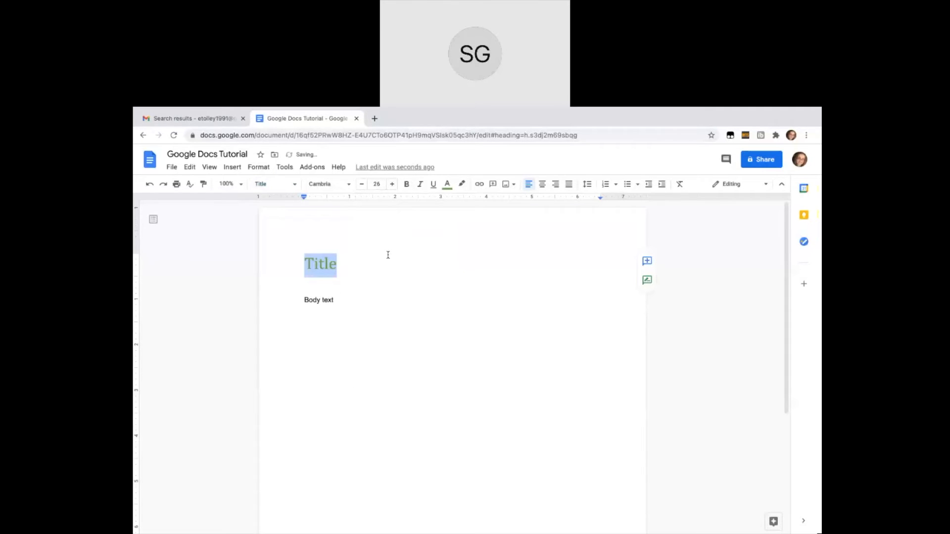
{"action": "left_click", "coordinate": [295, 187]}
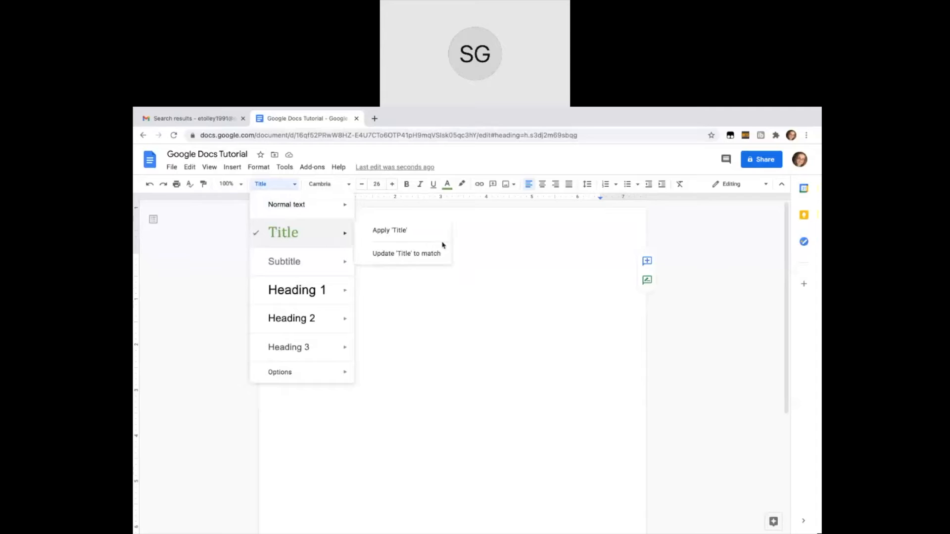
{"action": "left_click", "coordinate": [439, 333]}
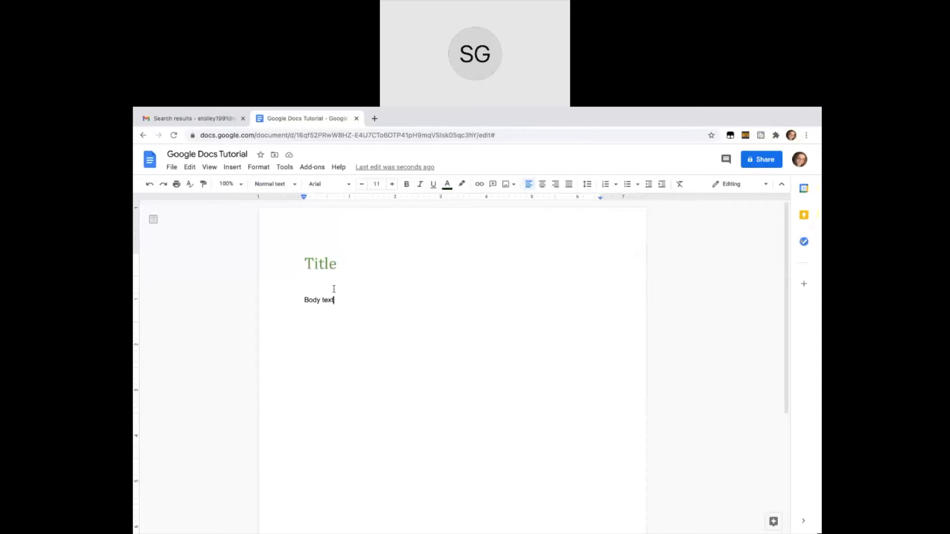
Set the "Body text" line to the Cambria font at size 14.
{"action": "left_click_drag", "start_coordinate": [335, 300], "coordinate": [303, 299]}
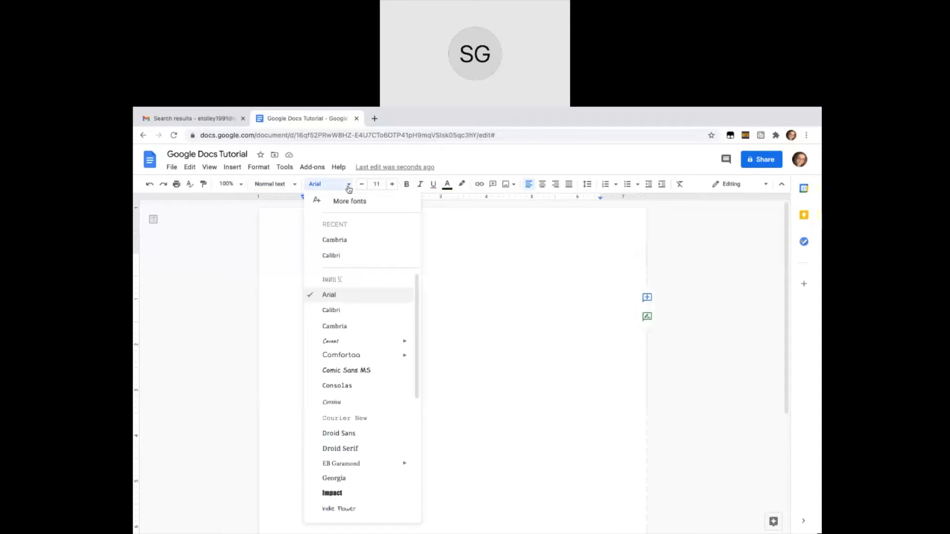
{"action": "left_click", "coordinate": [348, 240]}
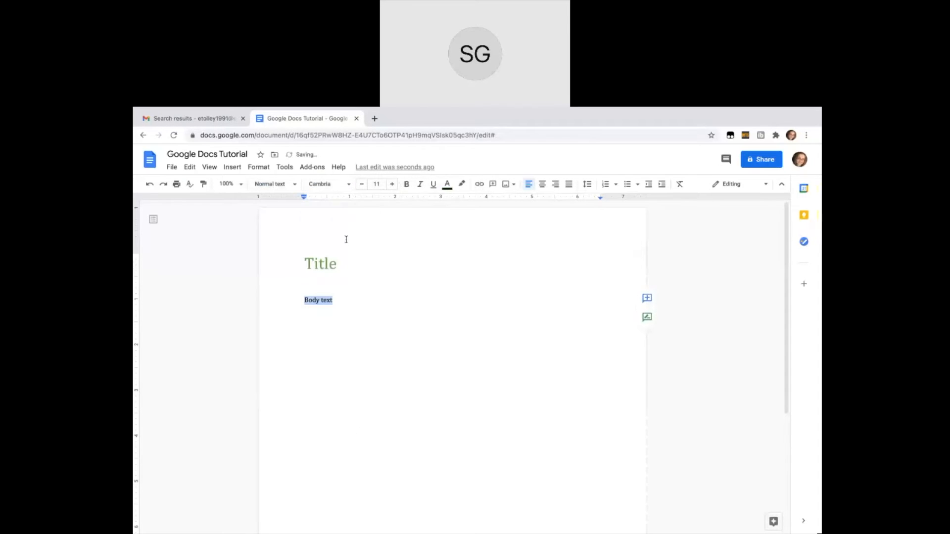
{"action": "left_click", "coordinate": [392, 184]}
{"action": "left_click", "coordinate": [394, 185]}
{"action": "left_click", "coordinate": [394, 186]}
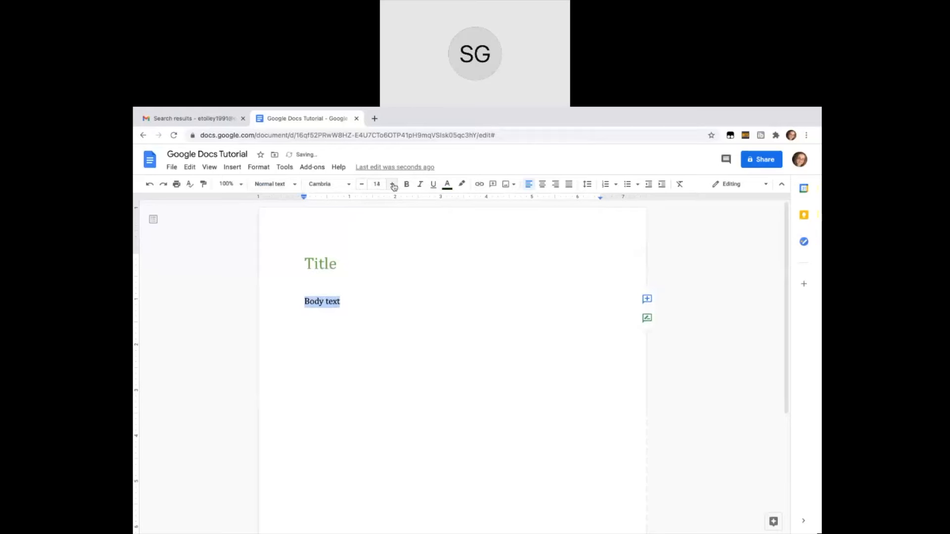
Update the Normal text style to match the body text's formatting and deselect the line.
{"action": "left_click", "coordinate": [294, 185]}
{"action": "mouse_move", "coordinate": [344, 206]}
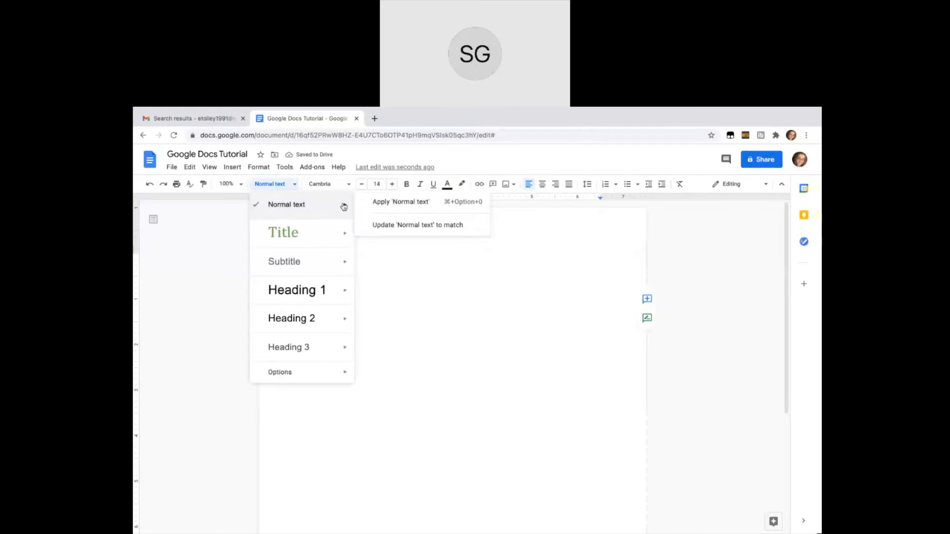
{"action": "left_click", "coordinate": [394, 226]}
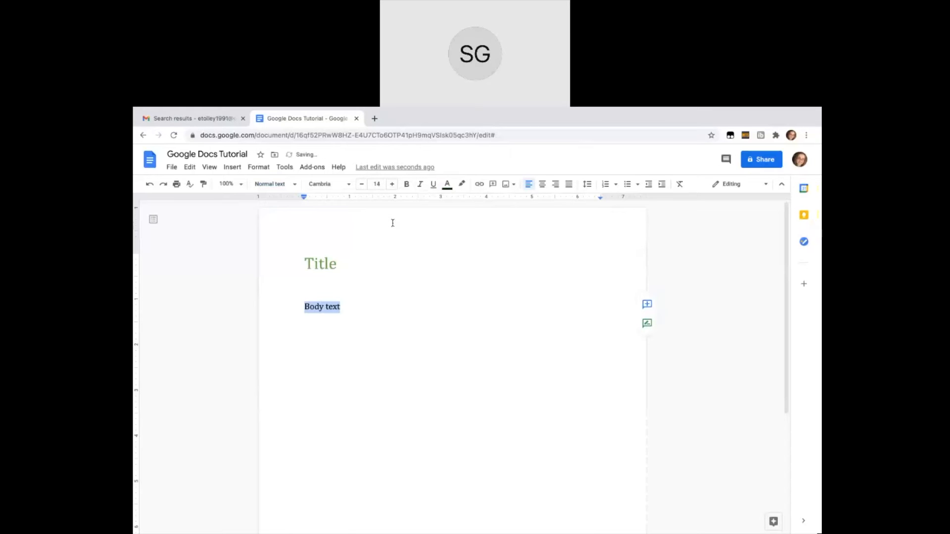
{"action": "left_click", "coordinate": [348, 314]}
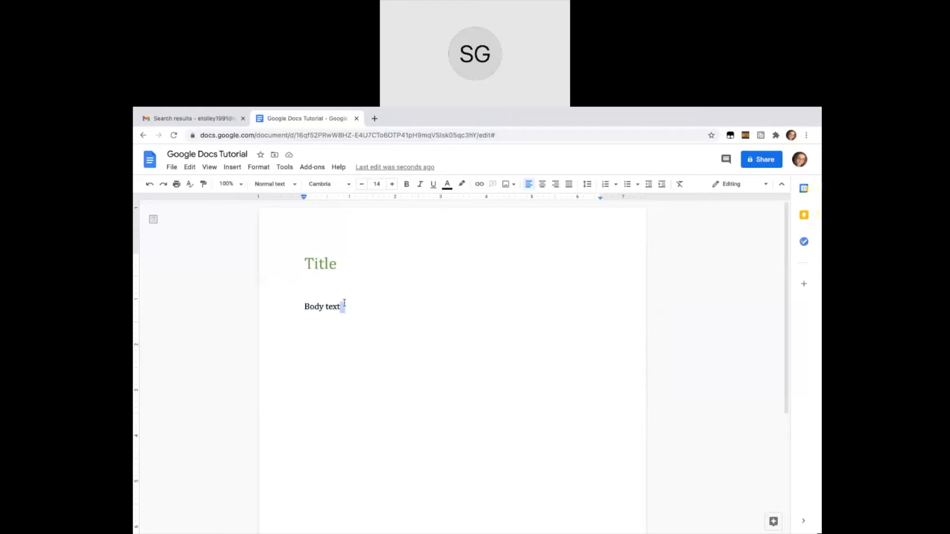
{"action": "left_click", "coordinate": [348, 310]}
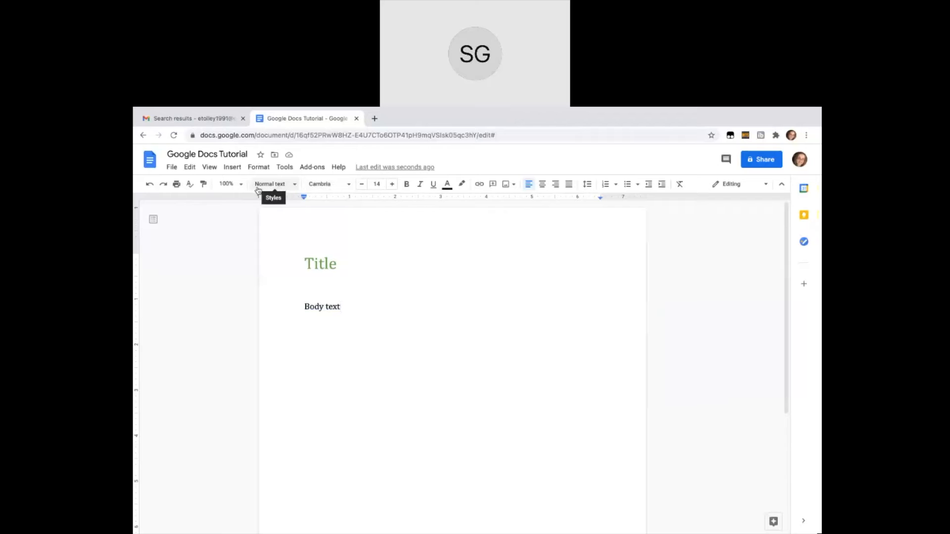
{"action": "left_click", "coordinate": [348, 185]}
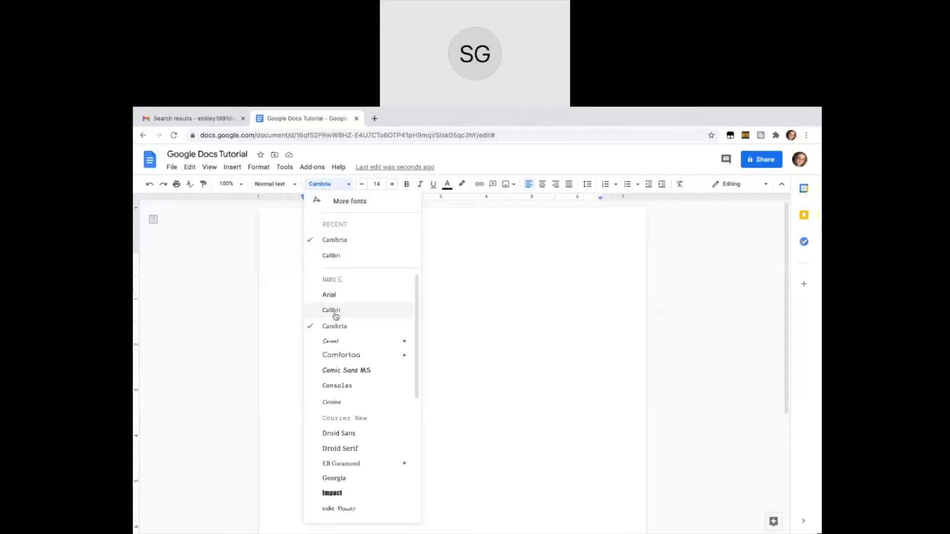
{"action": "left_click", "coordinate": [350, 190]}
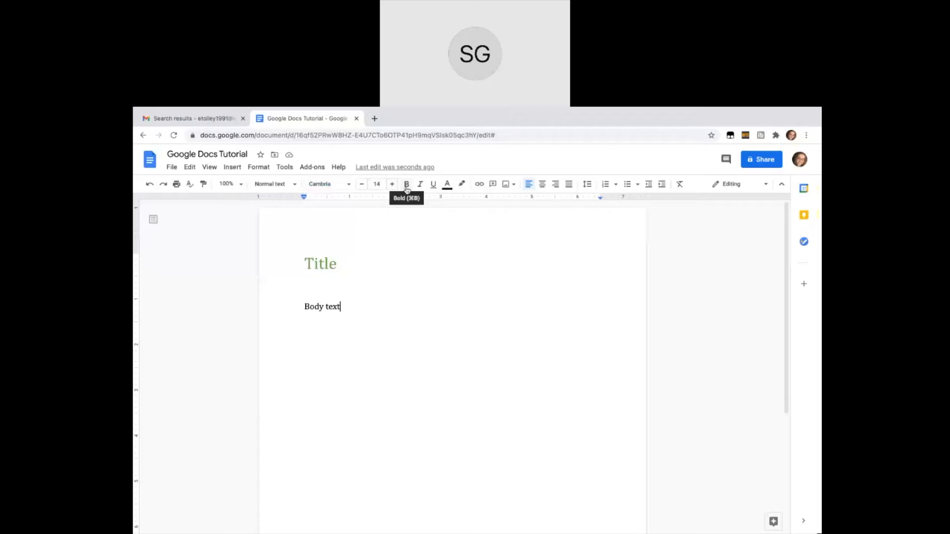
Try bold, italic and underline in turn on the "Body text" line, switching each one off again.
{"action": "left_click_drag", "start_coordinate": [347, 307], "coordinate": [302, 307]}
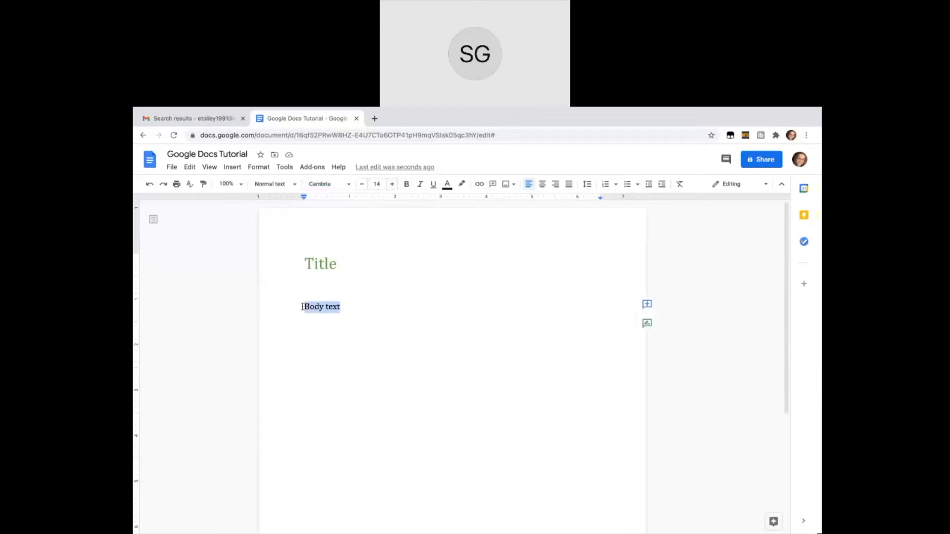
{"action": "left_click", "coordinate": [408, 184]}
{"action": "left_click", "coordinate": [408, 185]}
{"action": "left_click", "coordinate": [420, 185]}
{"action": "left_click", "coordinate": [420, 185]}
{"action": "left_click", "coordinate": [434, 186]}
{"action": "left_click", "coordinate": [435, 186]}
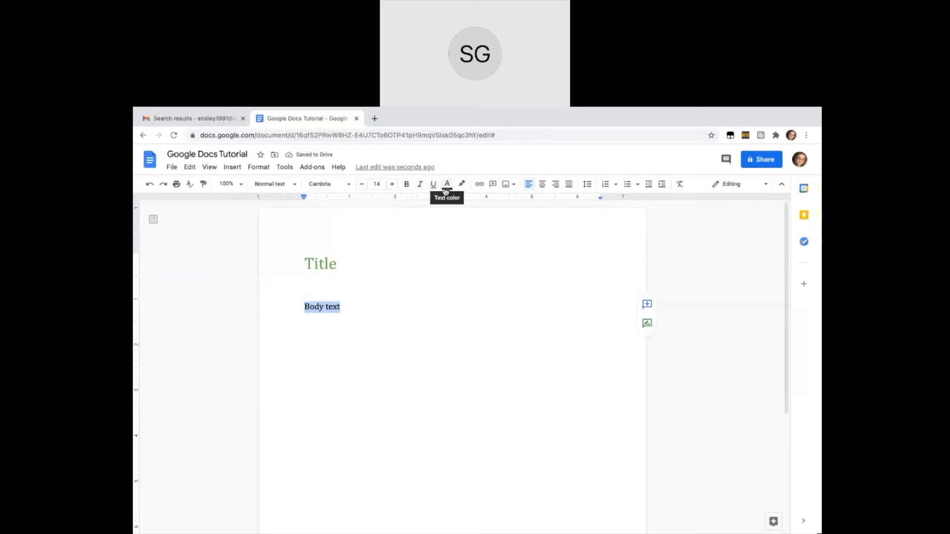
Color the "Body text" line blue and highlight it in yellow.
{"action": "left_click", "coordinate": [446, 186]}
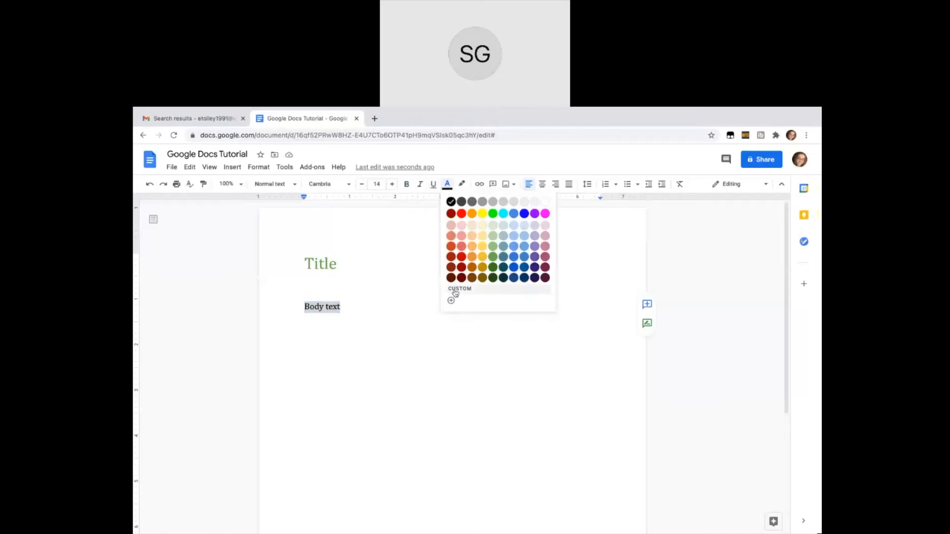
{"action": "left_click", "coordinate": [513, 258]}
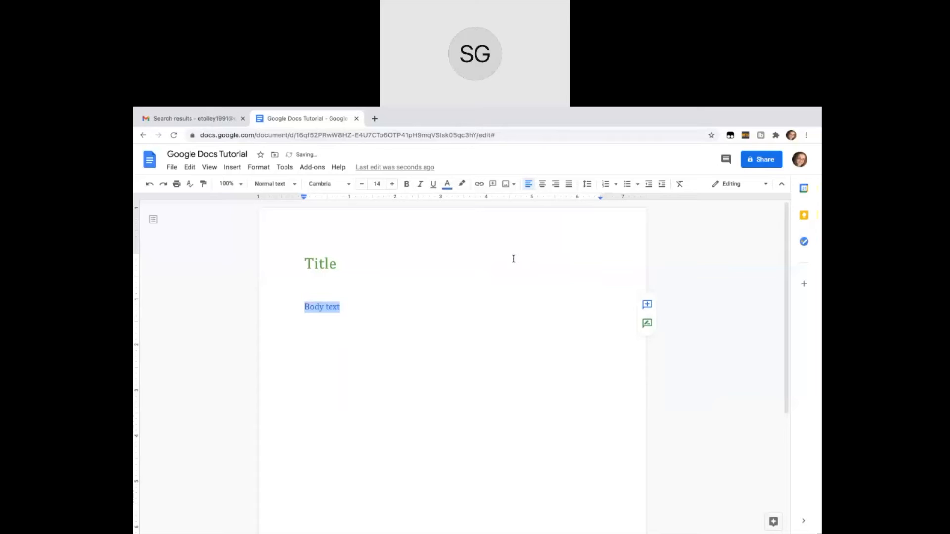
{"action": "left_click", "coordinate": [462, 185]}
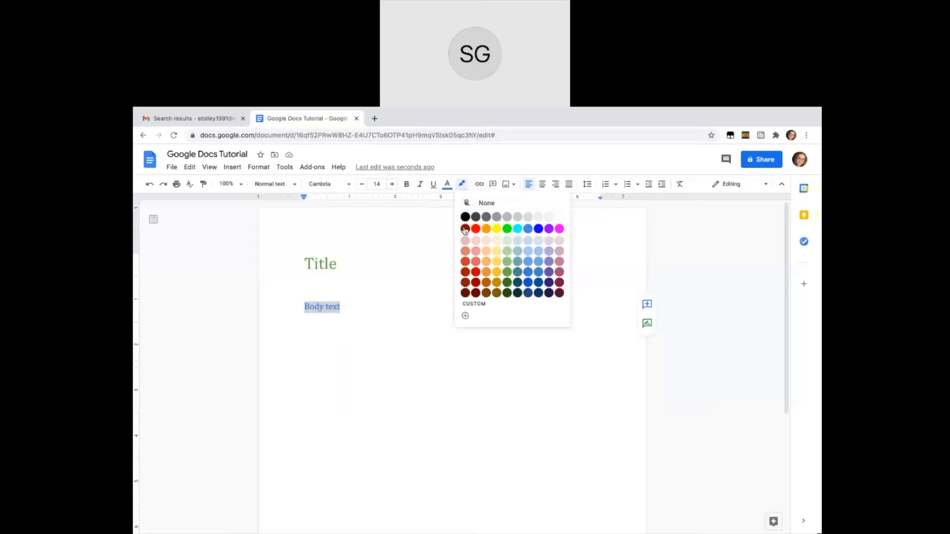
{"action": "left_click", "coordinate": [497, 228]}
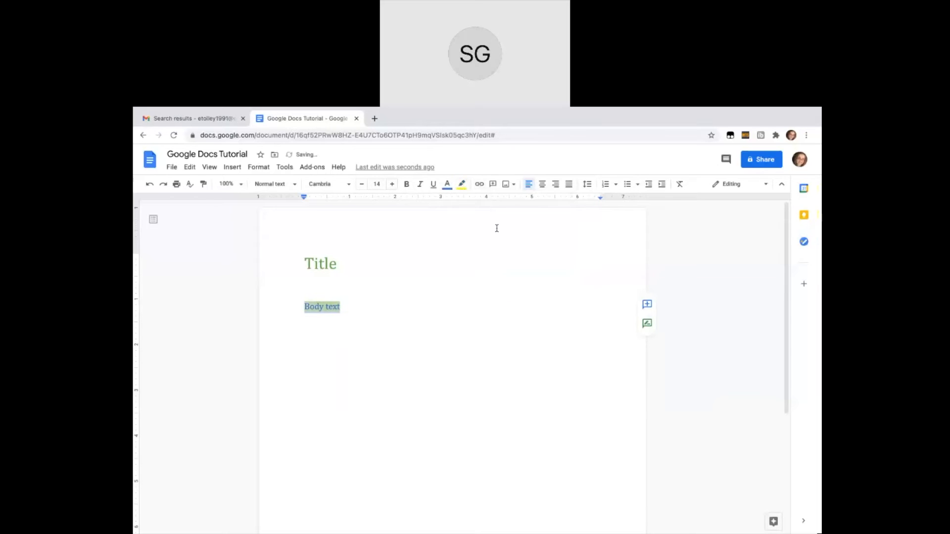
Remove the yellow highlight from the "Body text" line and set its text color to black.
{"action": "left_click", "coordinate": [388, 295]}
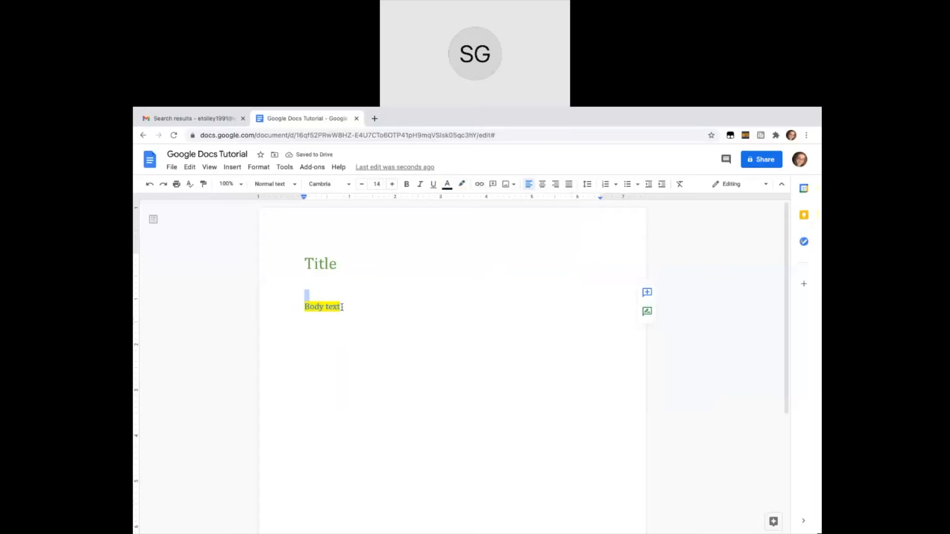
{"action": "left_click_drag", "start_coordinate": [341, 308], "coordinate": [286, 307]}
{"action": "left_click", "coordinate": [463, 187]}
{"action": "left_click", "coordinate": [474, 203]}
{"action": "left_click", "coordinate": [448, 186]}
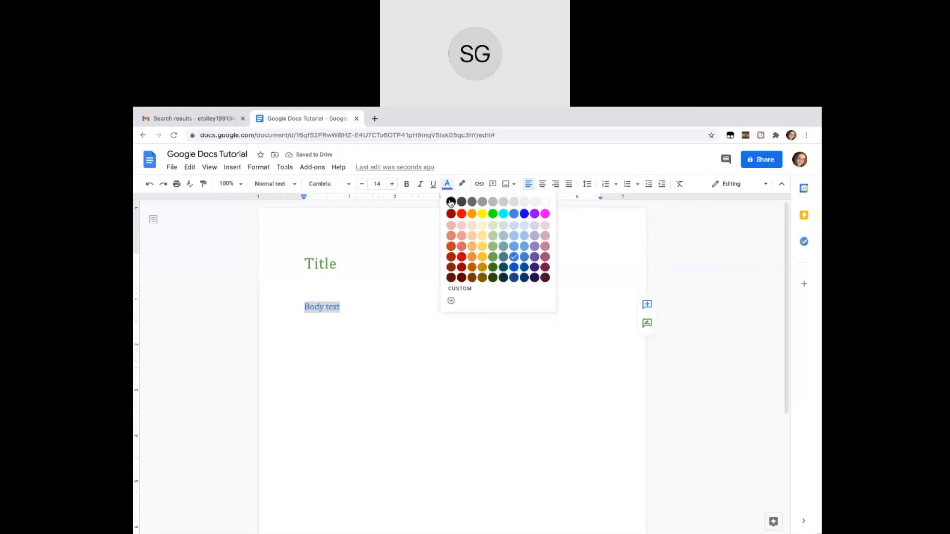
{"action": "left_click", "coordinate": [450, 201]}
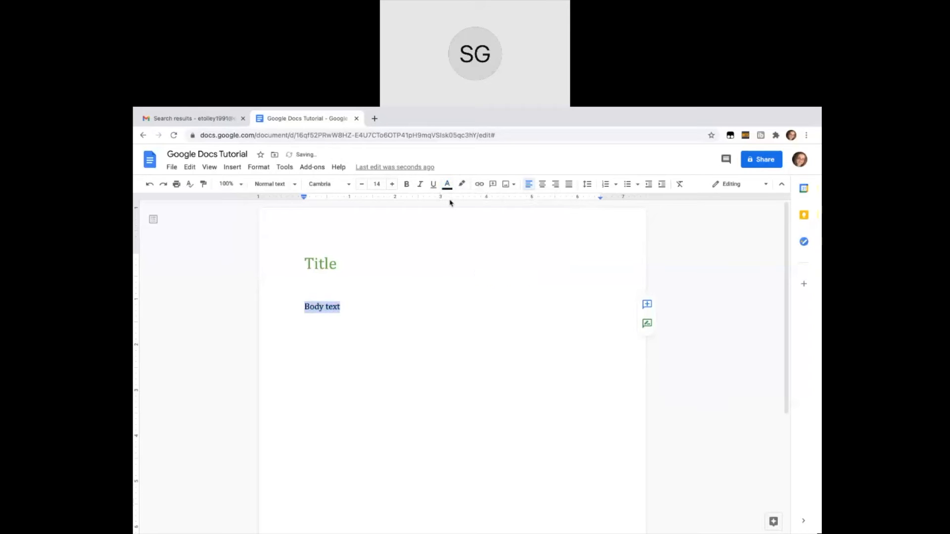
{"action": "left_click", "coordinate": [361, 315]}
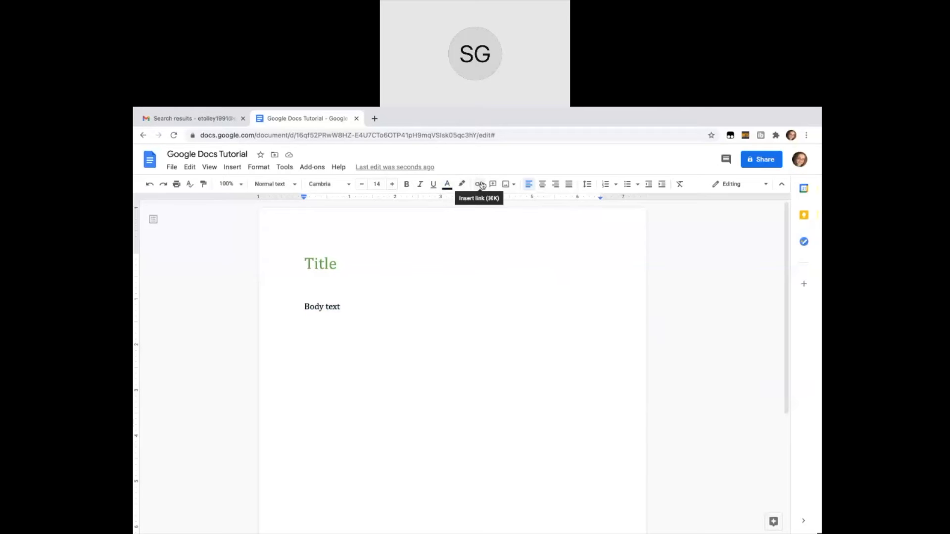
{"action": "key", "text": "Return"}
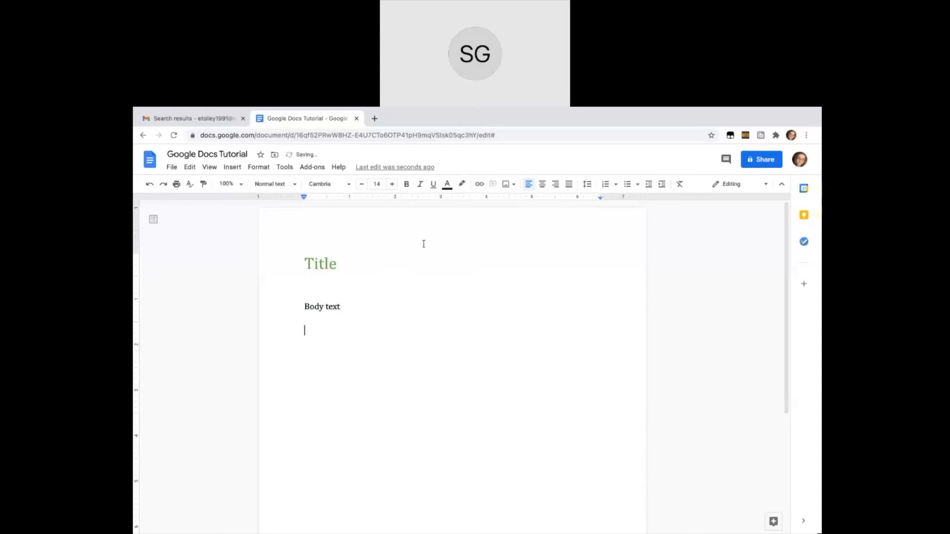
{"action": "left_click", "coordinate": [480, 186]}
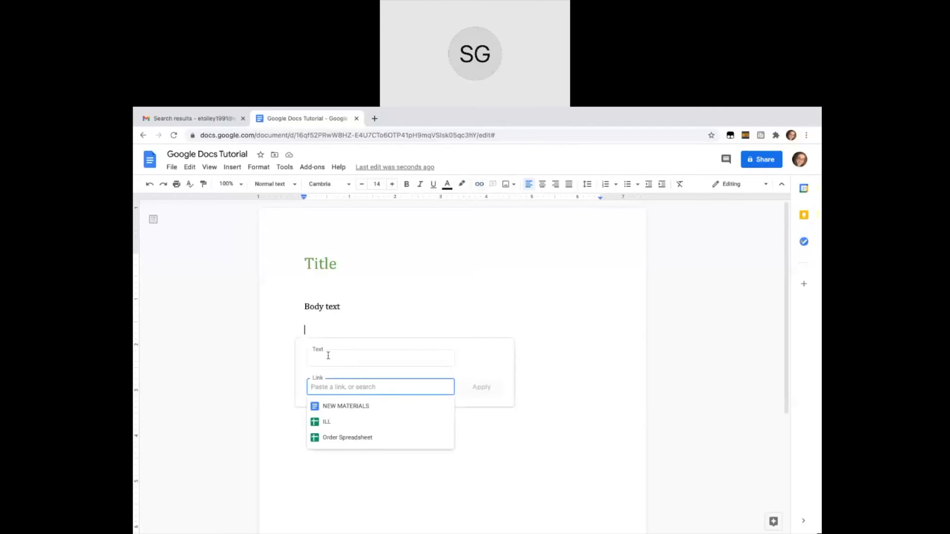
{"action": "left_click", "coordinate": [328, 356]}
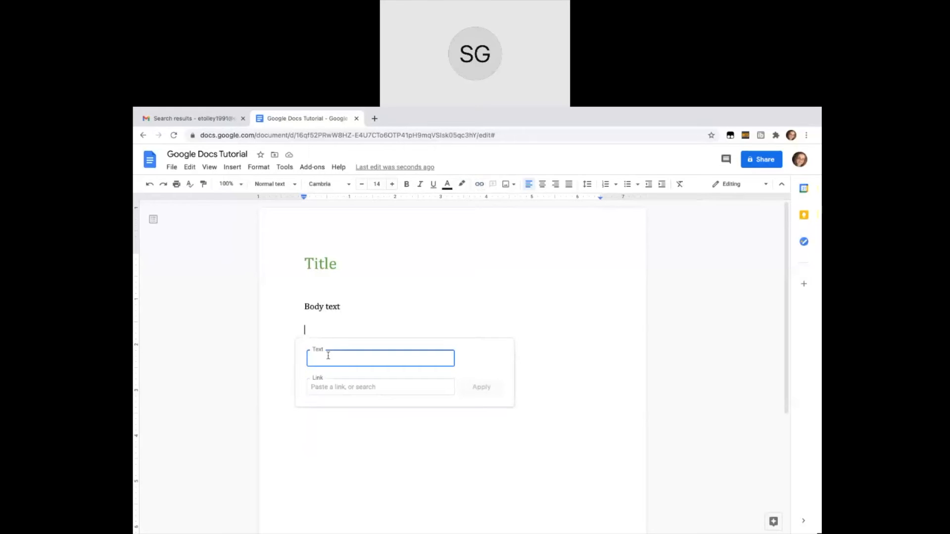
{"action": "type", "text": "Dogs"}
{"action": "left_click", "coordinate": [335, 388]}
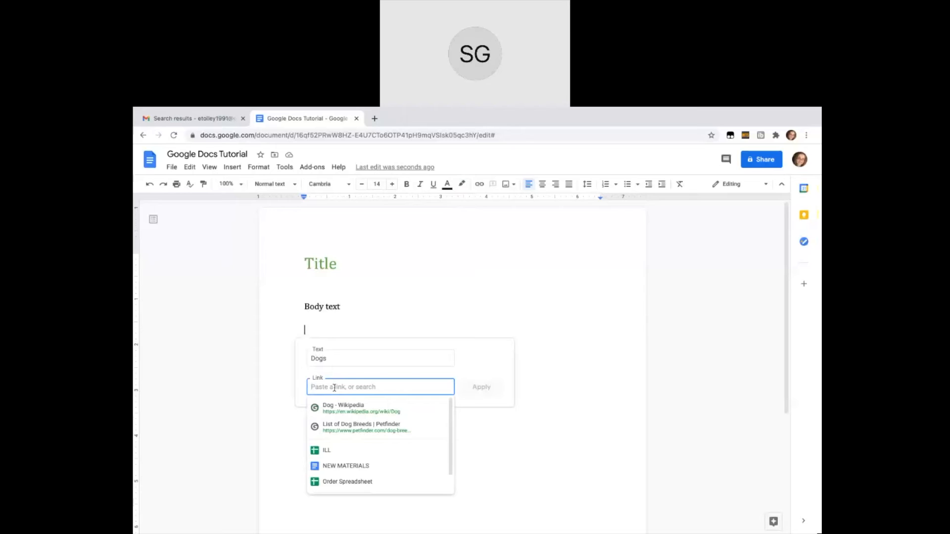
{"action": "scroll", "coordinate": [356, 452], "scroll_direction": "down", "scroll_amount": 1}
{"action": "scroll", "coordinate": [356, 452], "scroll_direction": "up", "scroll_amount": 1}
{"action": "scroll", "coordinate": [356, 454], "scroll_direction": "down", "scroll_amount": 1}
{"action": "scroll", "coordinate": [356, 451], "scroll_direction": "up", "scroll_amount": 1}
{"action": "type", "text": "Dogs"}
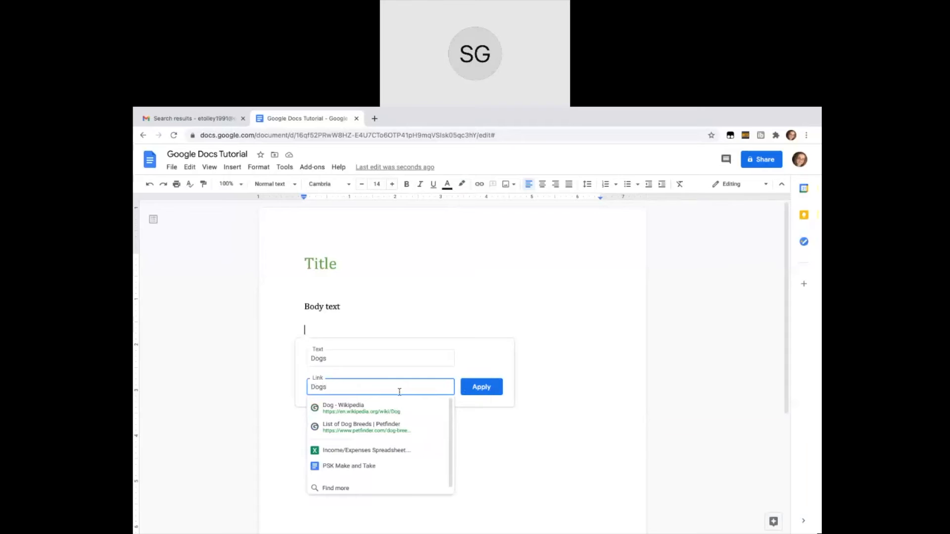
{"action": "left_click", "coordinate": [330, 411]}
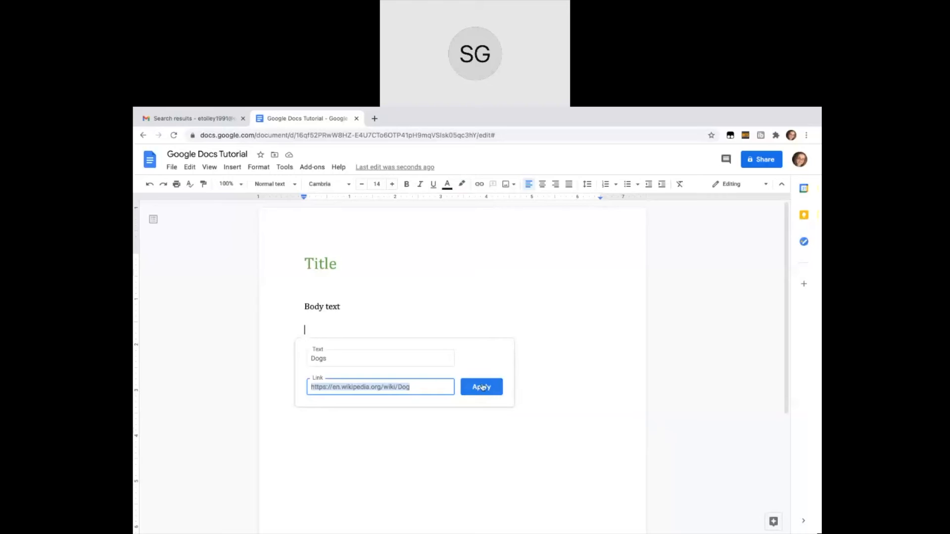
{"action": "left_click", "coordinate": [483, 387]}
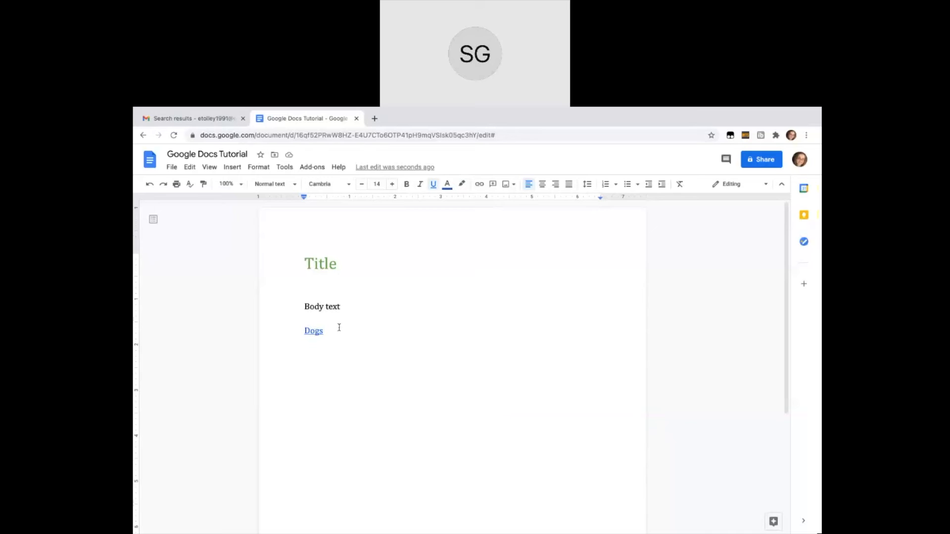
Start a new line below the "Dogs" link and search the web for "dog" images.
{"action": "key", "text": "Return"}
{"action": "left_click", "coordinate": [512, 188]}
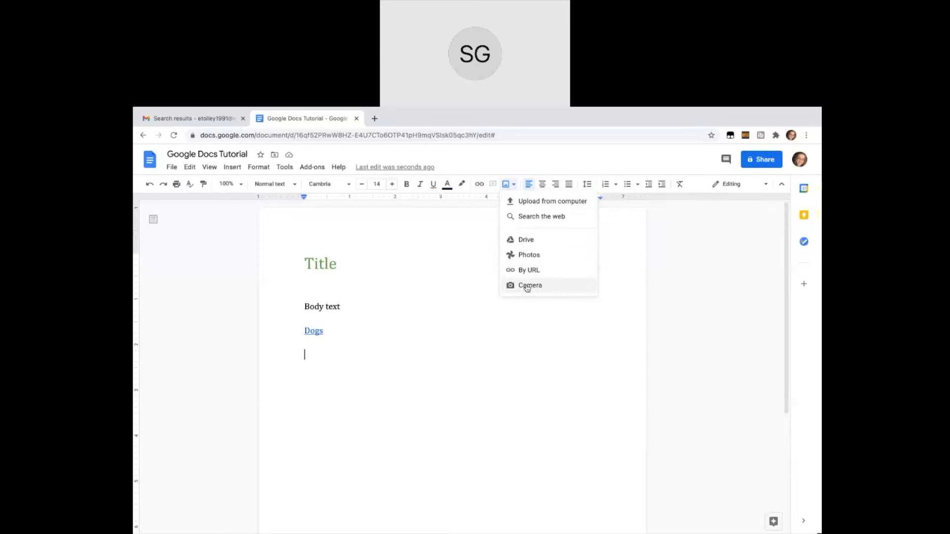
{"action": "left_click", "coordinate": [555, 220]}
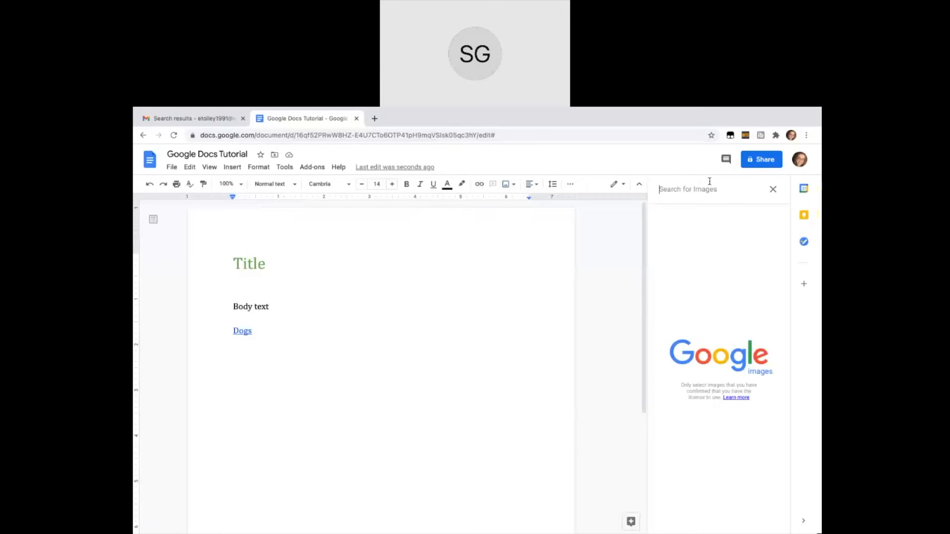
{"action": "type", "text": "dog"}
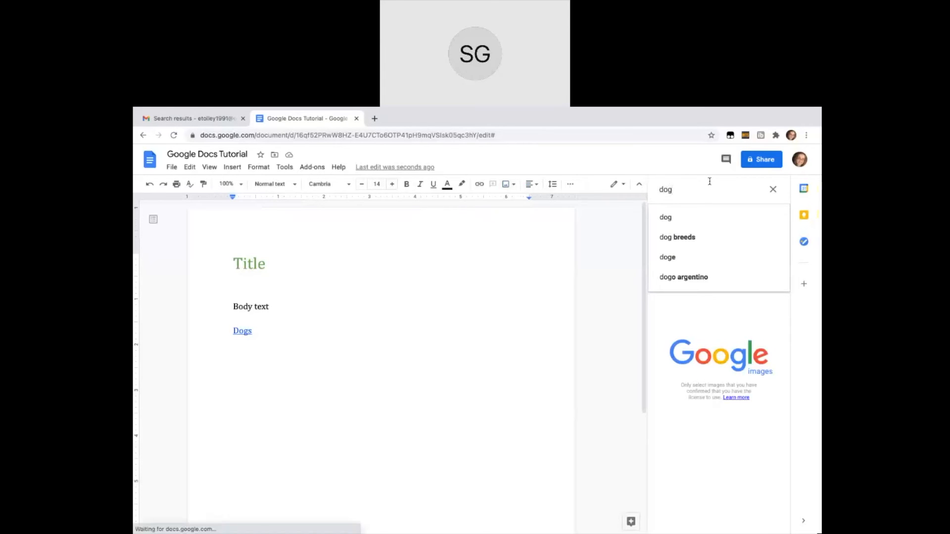
{"action": "key", "text": "Return"}
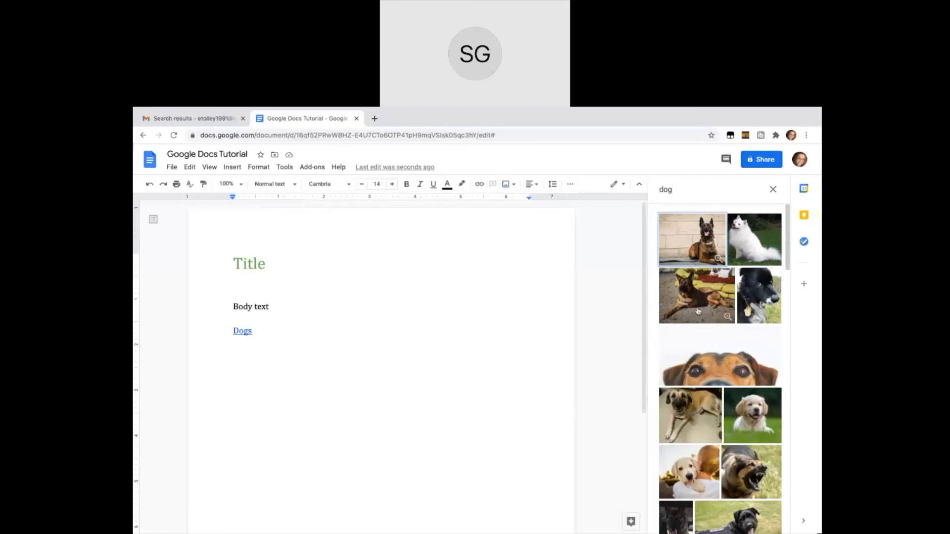
Insert the picture of the black dog lying on grass from the image results below the link.
{"action": "scroll", "coordinate": [698, 280], "scroll_direction": "down", "scroll_amount": 3}
{"action": "scroll", "coordinate": [700, 305], "scroll_direction": "down", "scroll_amount": 3}
{"action": "scroll", "coordinate": [700, 305], "scroll_direction": "up", "scroll_amount": 3}
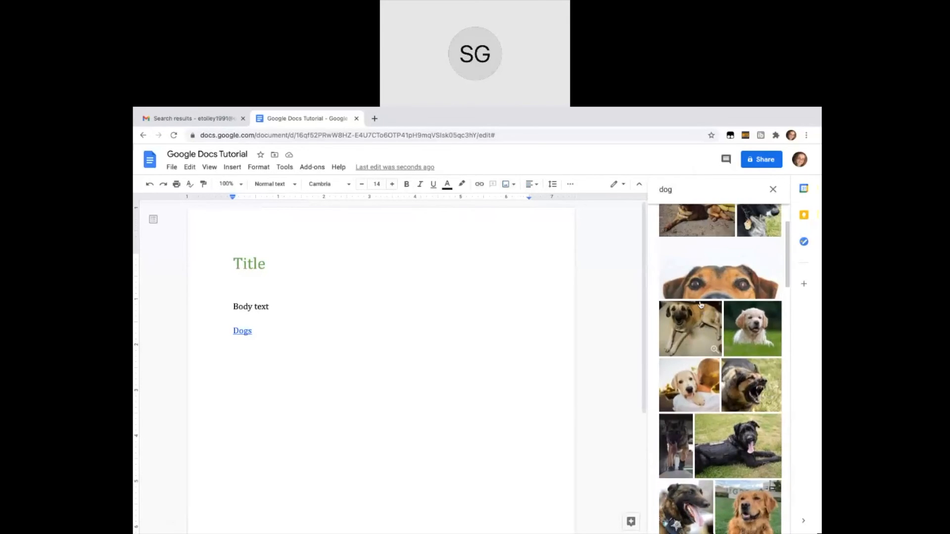
{"action": "scroll", "coordinate": [701, 305], "scroll_direction": "down", "scroll_amount": 5}
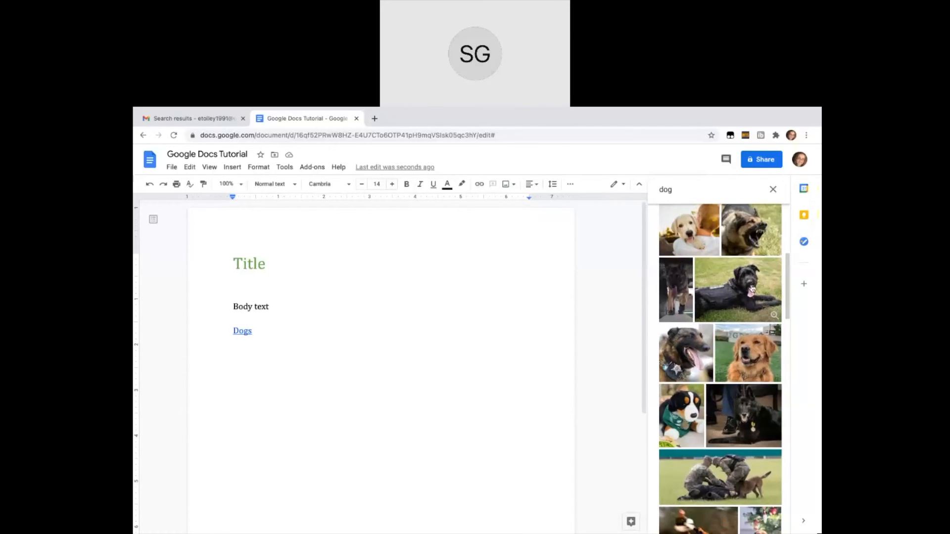
{"action": "left_click", "coordinate": [752, 289]}
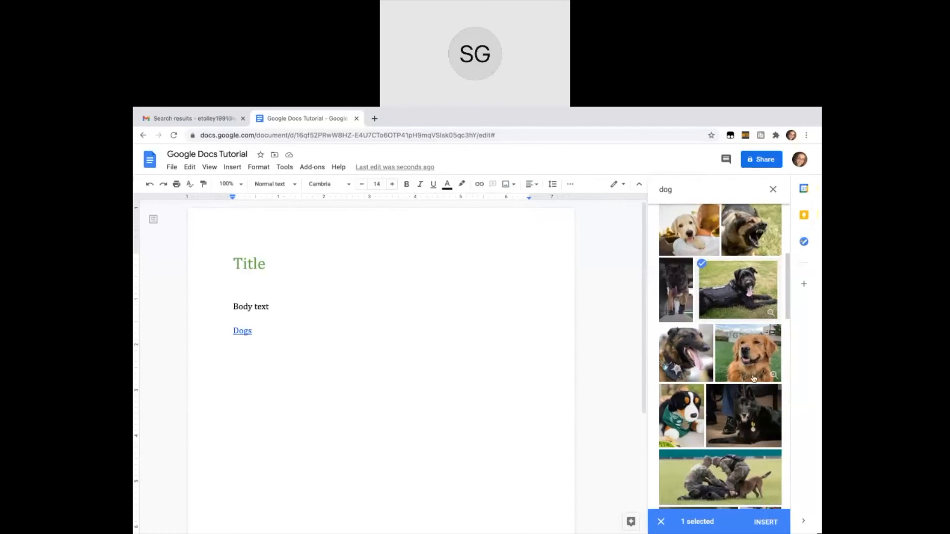
{"action": "left_click", "coordinate": [760, 520]}
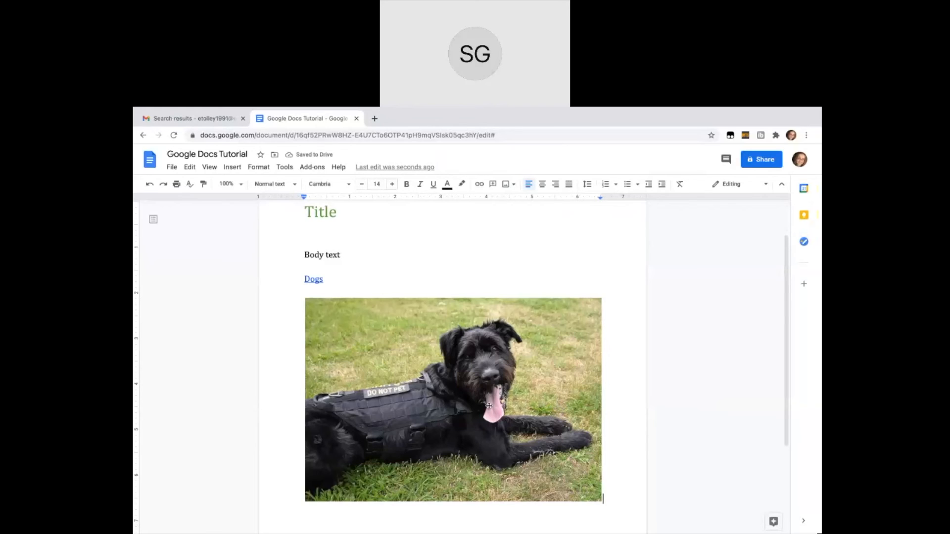
Shrink the dog picture proportionally to about half its inserted width and deselect it.
{"action": "left_click", "coordinate": [506, 401]}
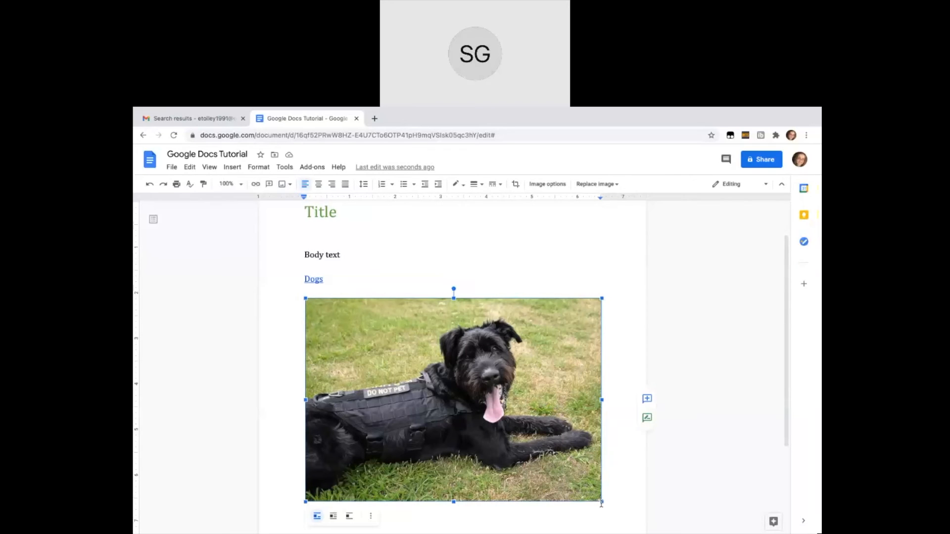
{"action": "left_click_drag", "start_coordinate": [602, 503], "coordinate": [485, 422]}
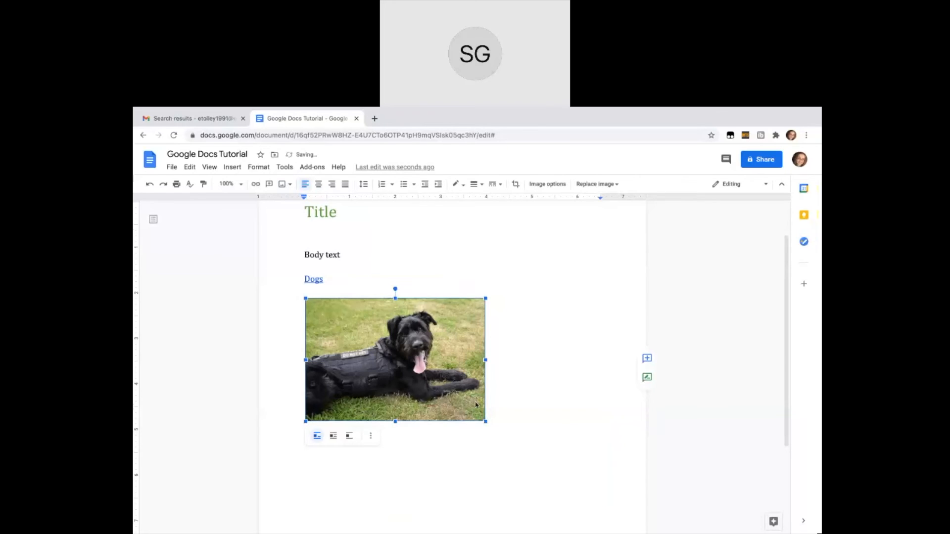
{"action": "left_click_drag", "start_coordinate": [485, 422], "coordinate": [442, 399]}
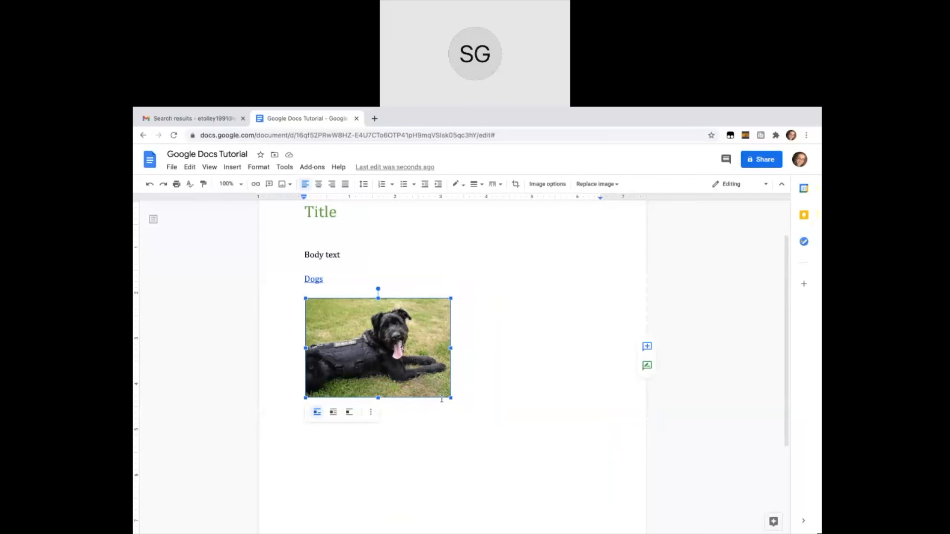
{"action": "left_click", "coordinate": [526, 415]}
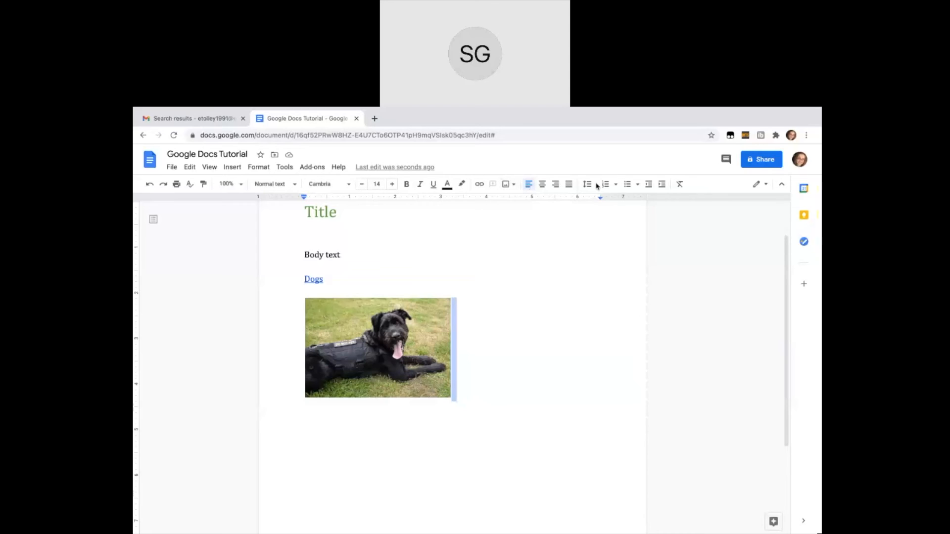
Below the dog picture, write "List", "Milk", "Bread" and "Cheese", each on its own line.
{"action": "left_click", "coordinate": [458, 415]}
{"action": "key", "text": "Return"}
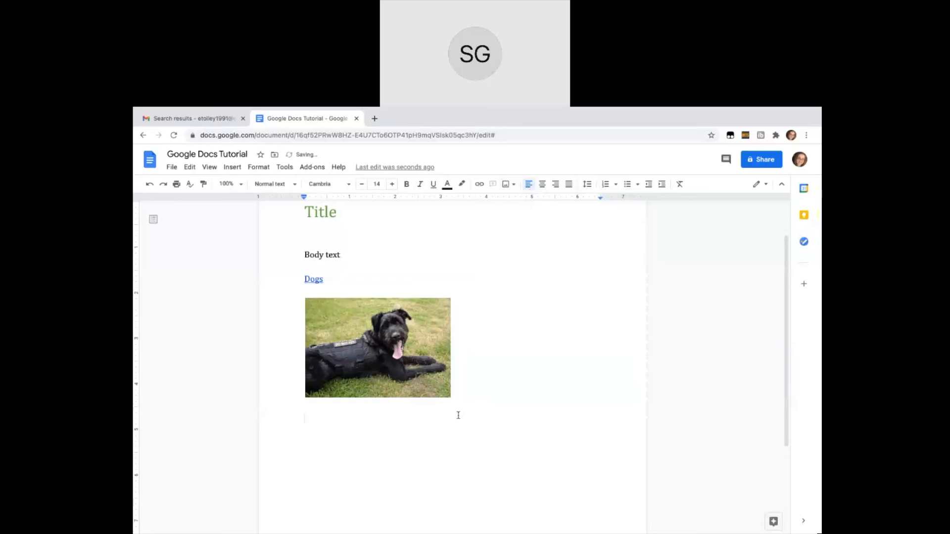
{"action": "type", "text": "List"}
{"action": "key", "text": "Return"}
{"action": "type", "text": "Milk"}
{"action": "key", "text": "Return"}
{"action": "type", "text": "Bread Cheese"}
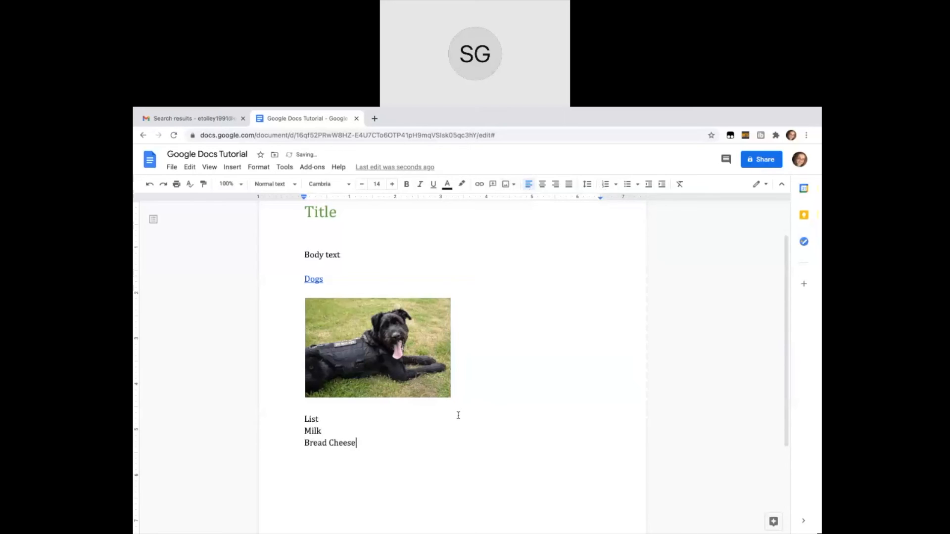
{"action": "key", "text": "BackSpace"}
{"action": "key", "text": "BackSpace"}
{"action": "key", "text": "BackSpace"}
{"action": "key", "text": "BackSpace"}
{"action": "key", "text": "BackSpace"}
{"action": "key", "text": "BackSpace"}
{"action": "key", "text": "BackSpace"}
{"action": "key", "text": "Return"}
{"action": "type", "text": "Cheese"}
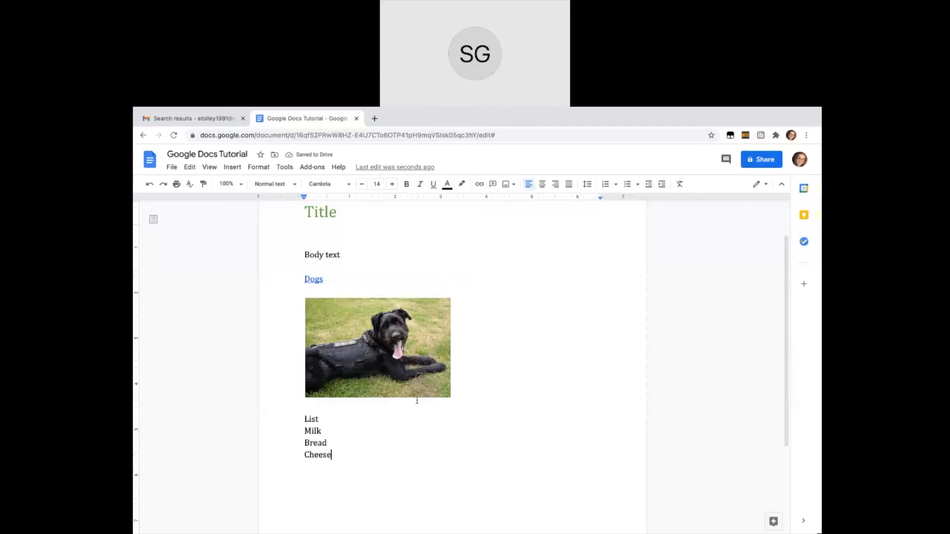
Format the Milk, Bread and Cheese lines as a bulleted list with the default round bullets.
{"action": "mouse_move", "coordinate": [299, 415]}
{"action": "left_mouse_down"}
{"action": "mouse_move", "coordinate": [327, 431]}
{"action": "mouse_move", "coordinate": [293, 430]}
{"action": "left_mouse_up"}
{"action": "left_click", "coordinate": [333, 453]}
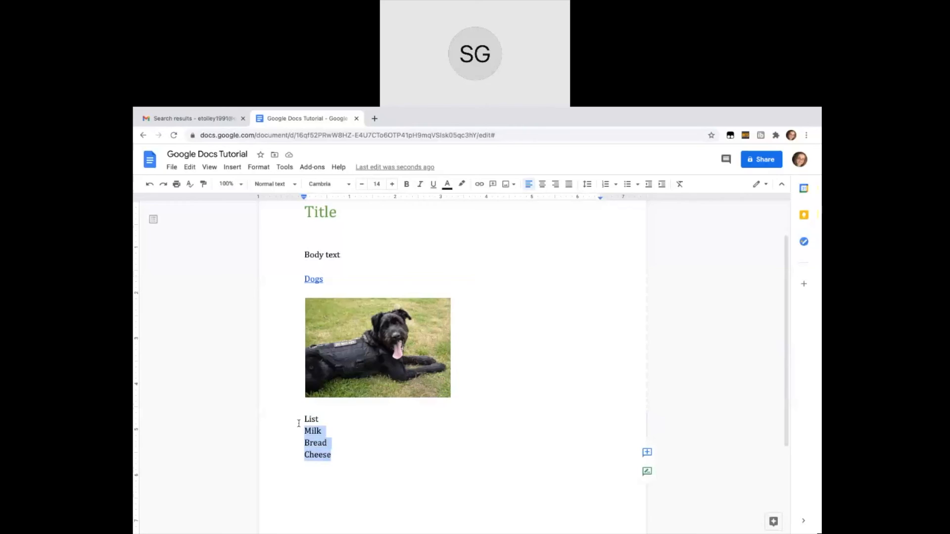
{"action": "left_click", "coordinate": [615, 186]}
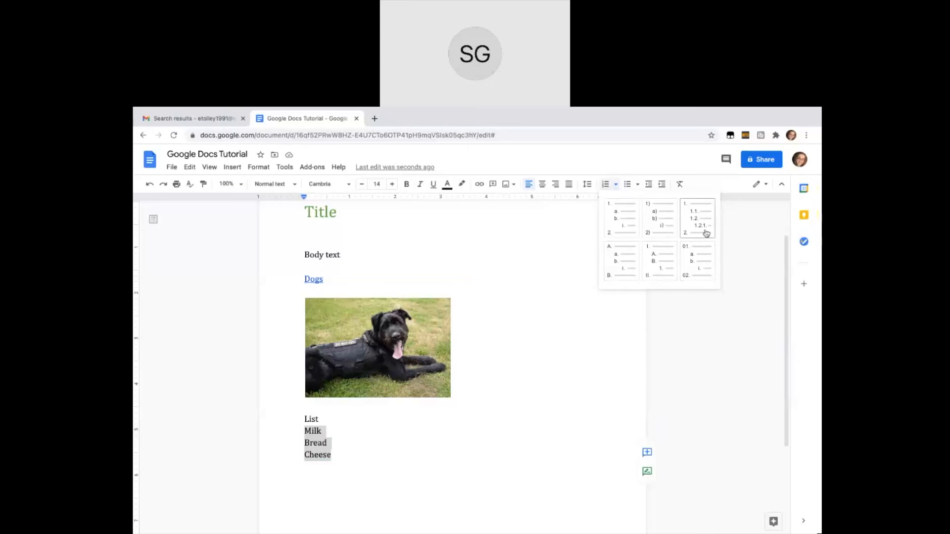
{"action": "left_click", "coordinate": [616, 184]}
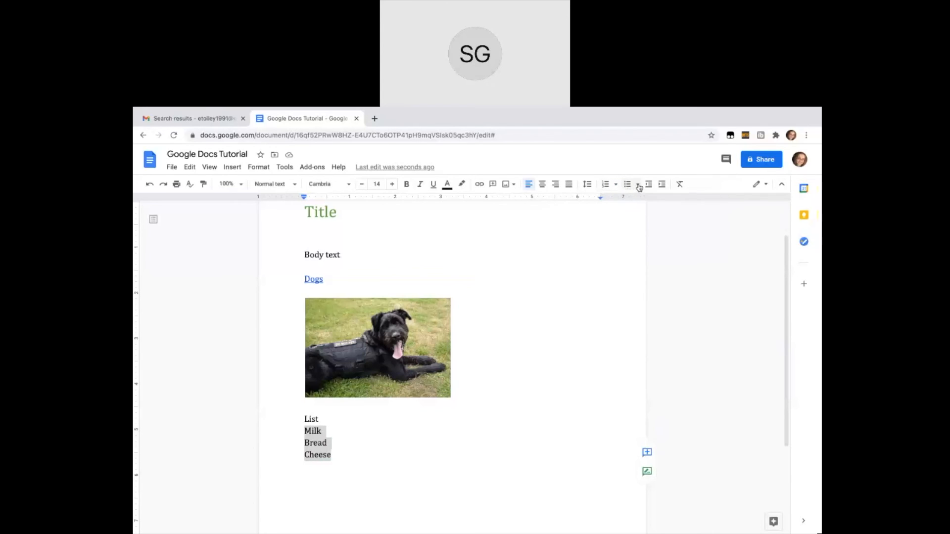
{"action": "left_click", "coordinate": [638, 186]}
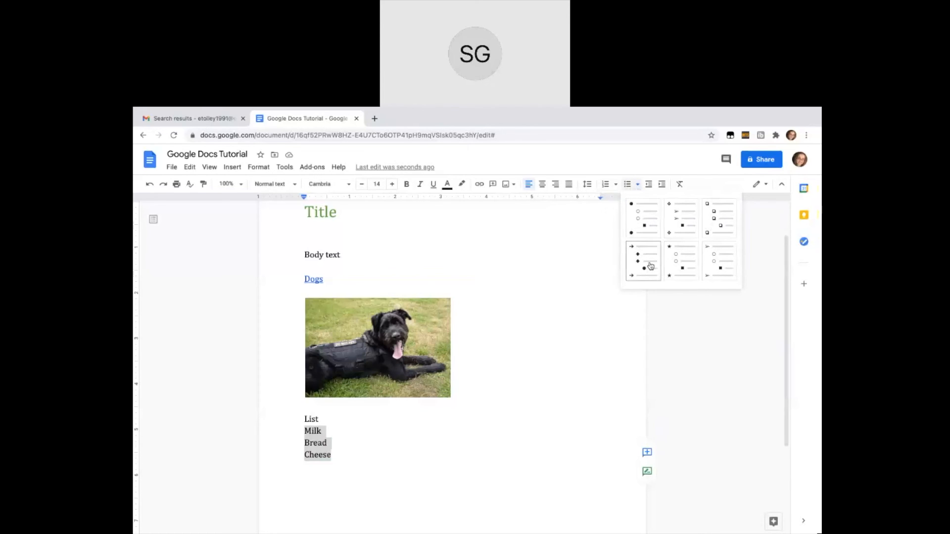
{"action": "left_click", "coordinate": [638, 185]}
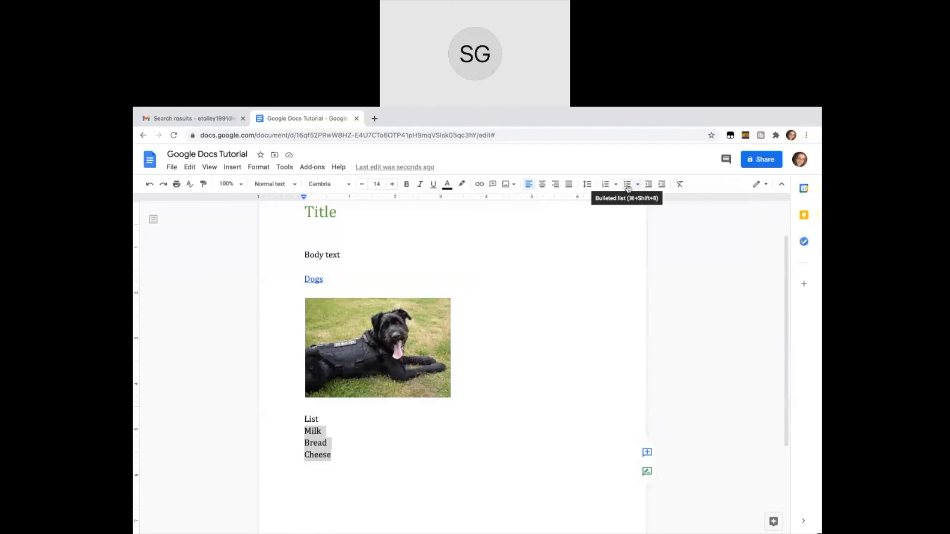
{"action": "left_click", "coordinate": [627, 185]}
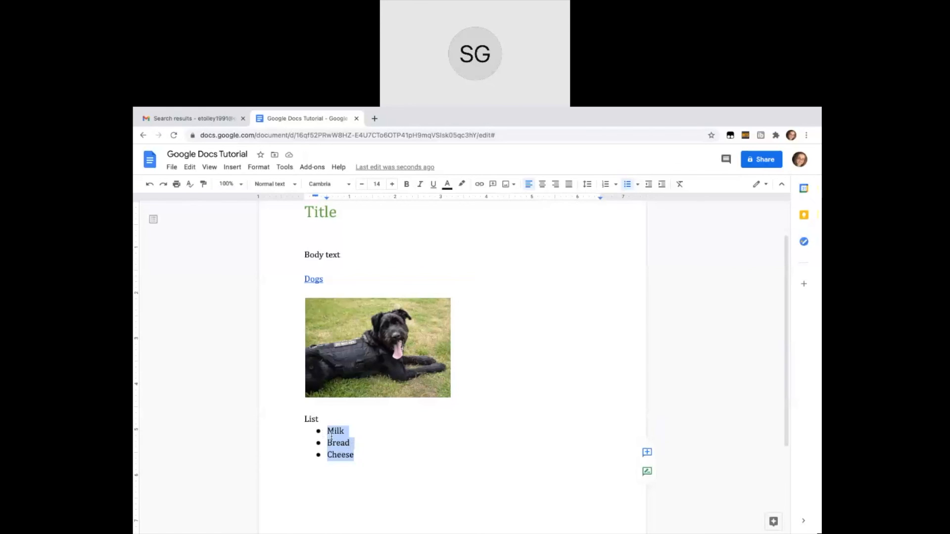
Examine the column layouts and the column options for number, spacing and dividing line, leaving the layout unchanged.
{"action": "scroll", "coordinate": [332, 436], "scroll_direction": "down", "scroll_amount": 3}
{"action": "scroll", "coordinate": [331, 435], "scroll_direction": "up", "scroll_amount": 3}
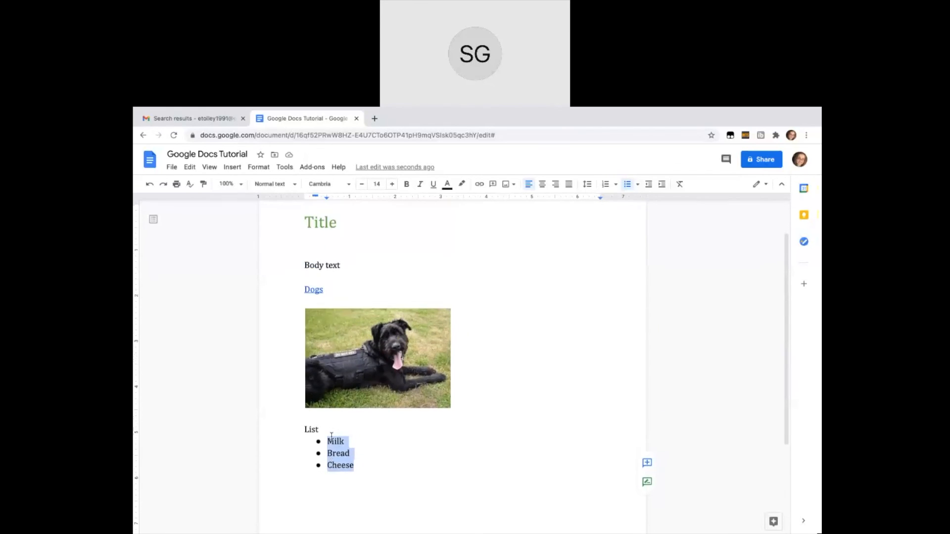
{"action": "scroll", "coordinate": [331, 436], "scroll_direction": "up", "scroll_amount": 1}
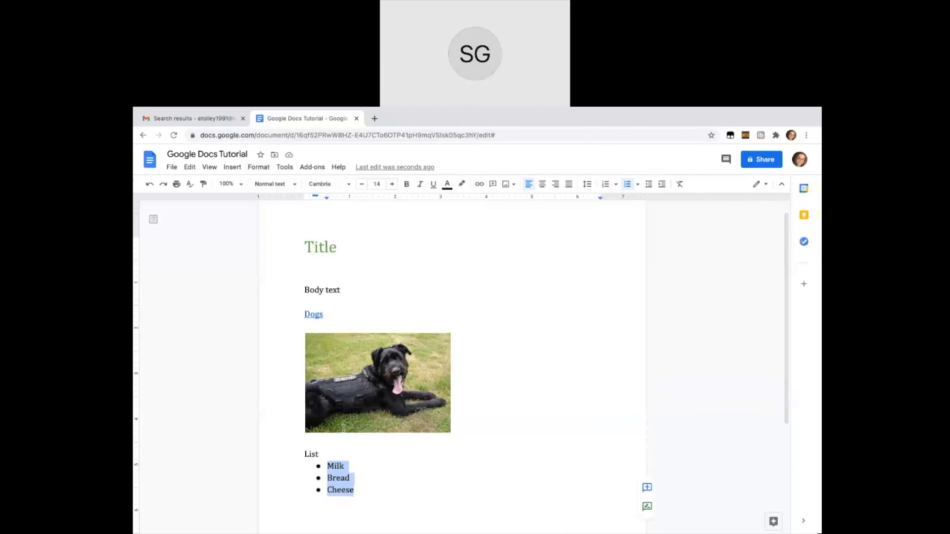
{"action": "left_click", "coordinate": [258, 168]}
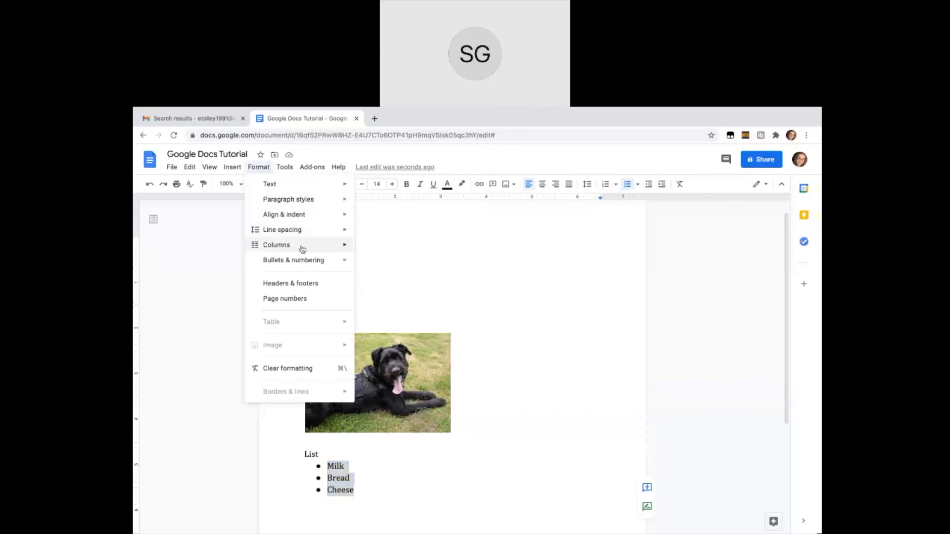
{"action": "mouse_move", "coordinate": [303, 249]}
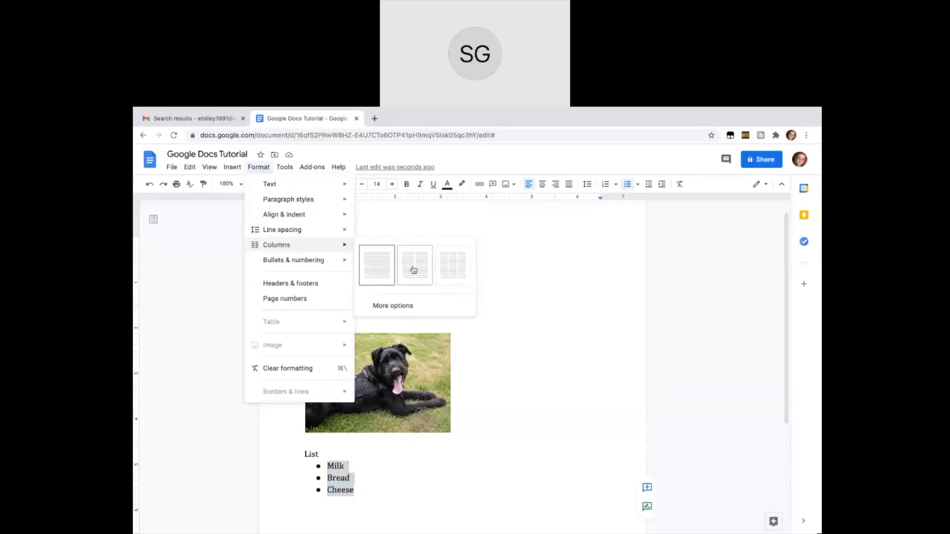
{"action": "left_click", "coordinate": [399, 308]}
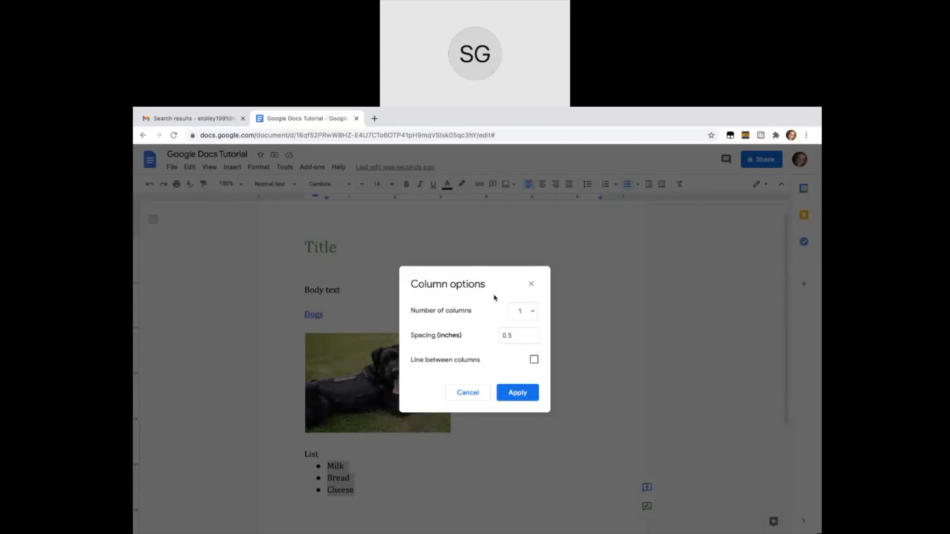
{"action": "left_click", "coordinate": [467, 396]}
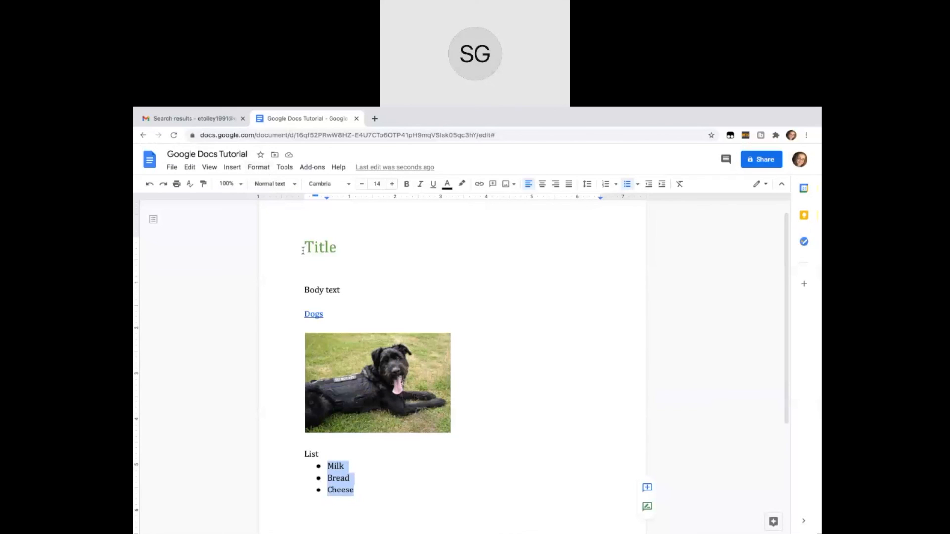
{"action": "key", "text": "ctrl+a"}
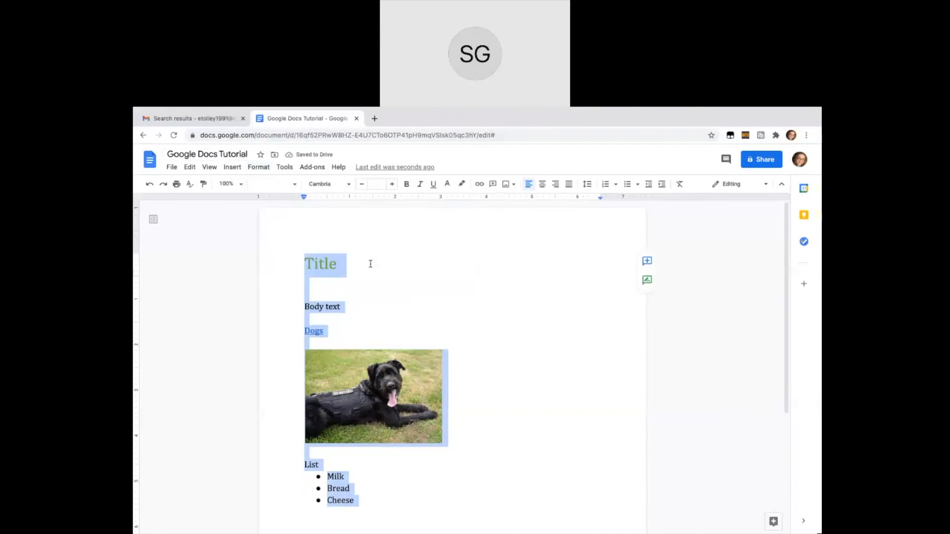
{"action": "left_click", "coordinate": [404, 294]}
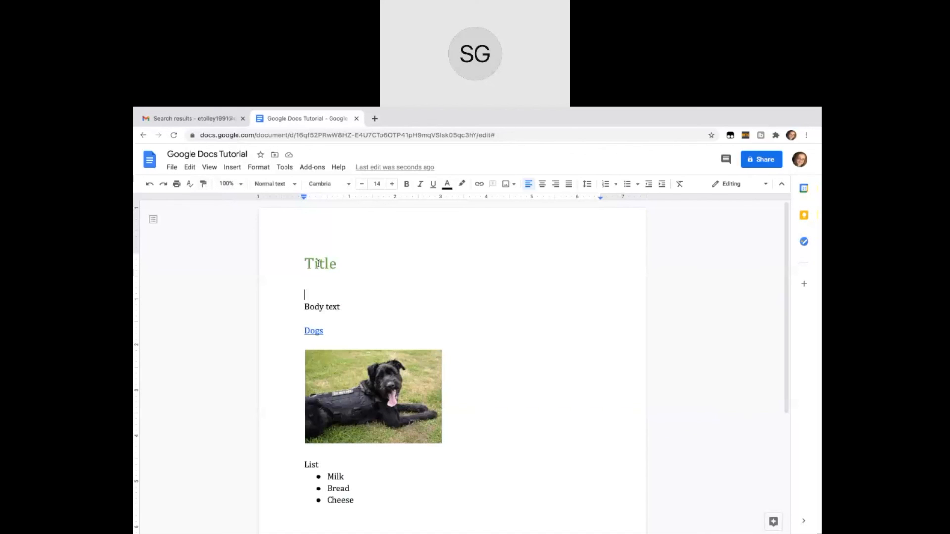
Copy the Title line's formatting onto the "Body text" line with Paint format and undo that change.
{"action": "left_click_drag", "start_coordinate": [338, 264], "coordinate": [276, 261]}
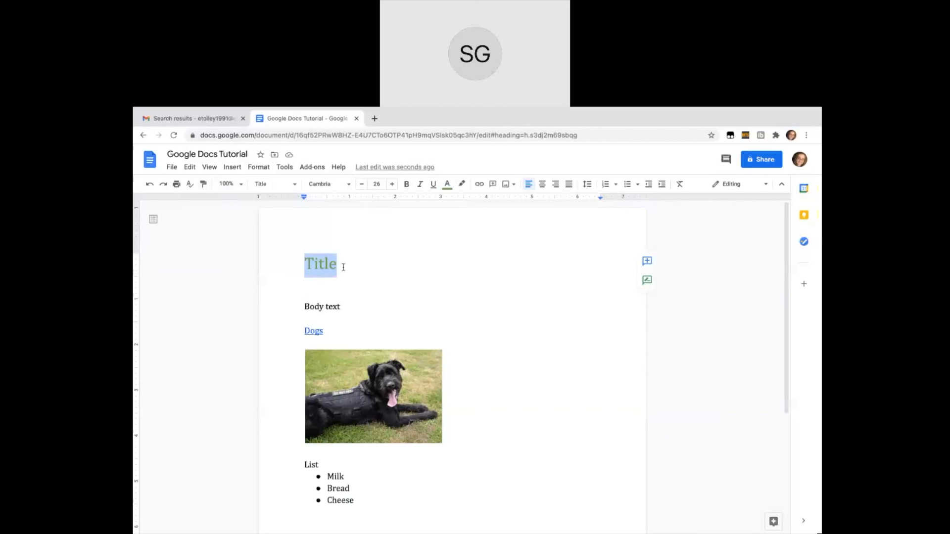
{"action": "left_click", "coordinate": [204, 185]}
{"action": "left_click_drag", "start_coordinate": [304, 306], "coordinate": [350, 307]}
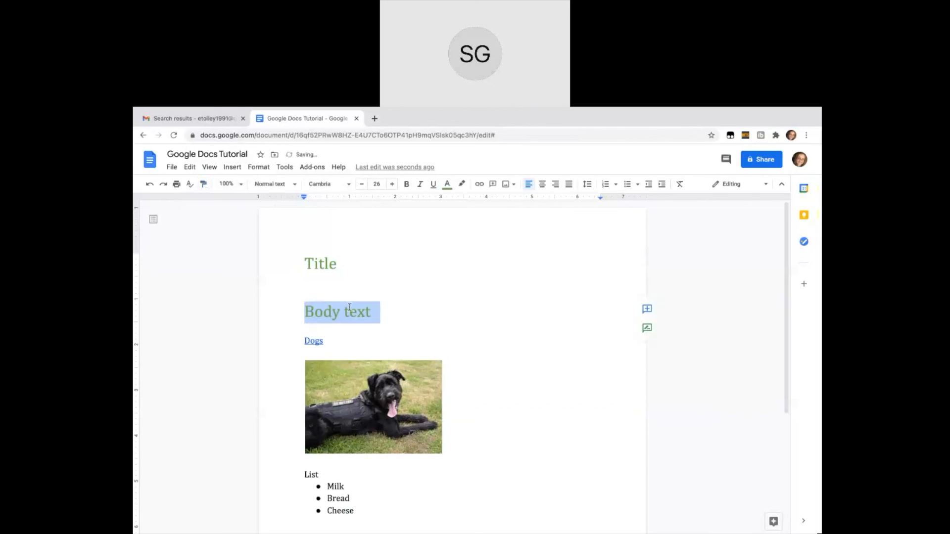
{"action": "left_click", "coordinate": [400, 316]}
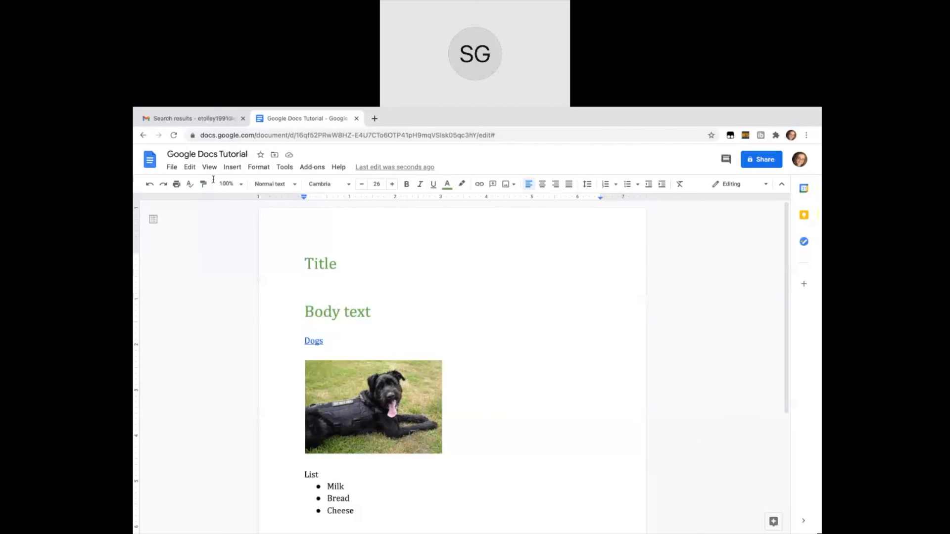
{"action": "left_click", "coordinate": [150, 186]}
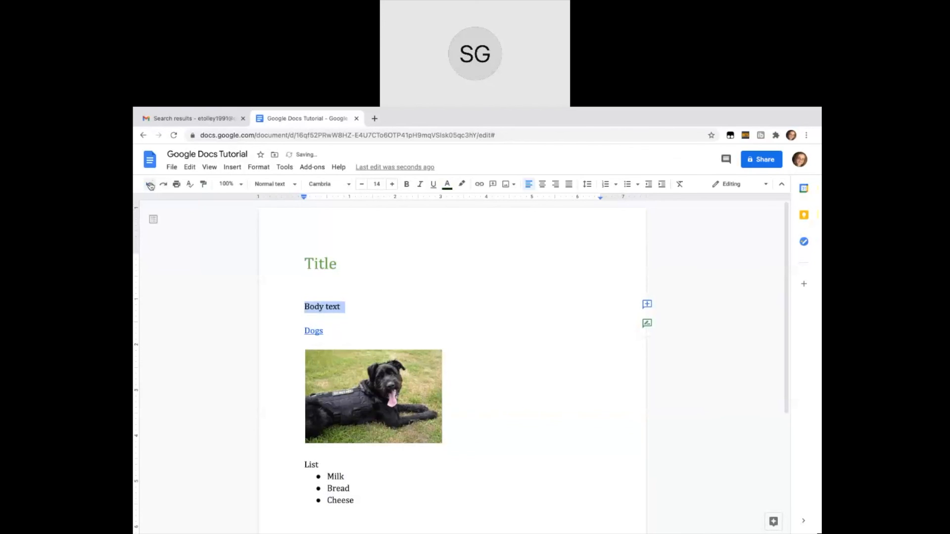